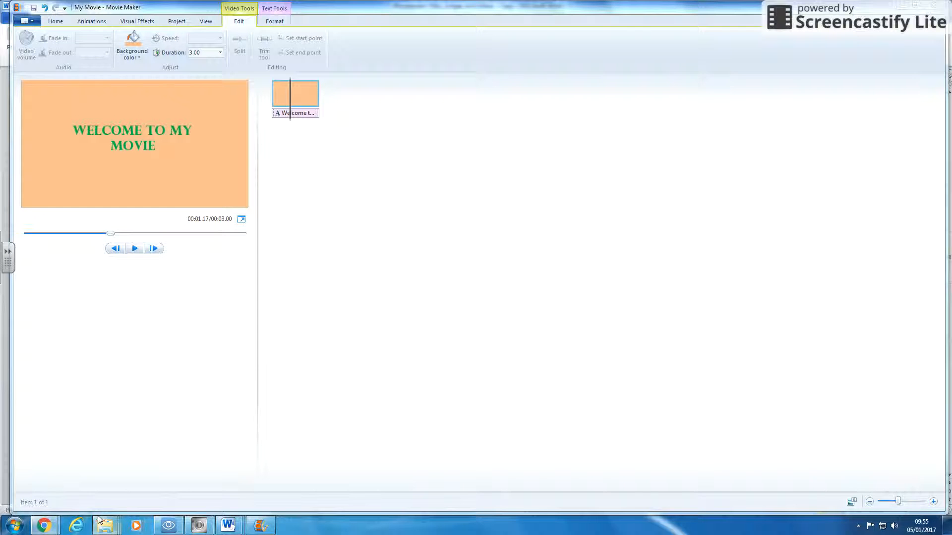
- Switch to File Explorer and look through the media files in the N: drive's "Input and Output Devices video" folder
mouse_move(104, 523)
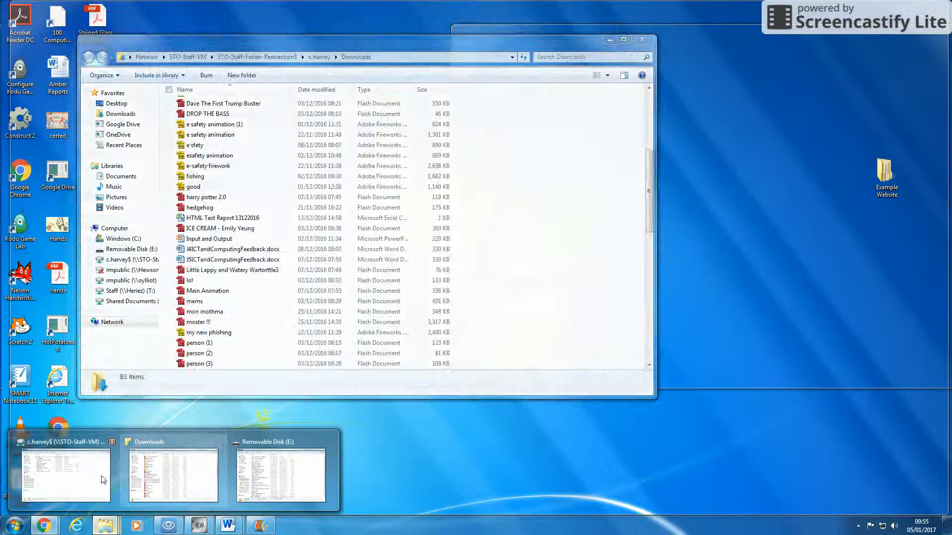
left_click(74, 473)
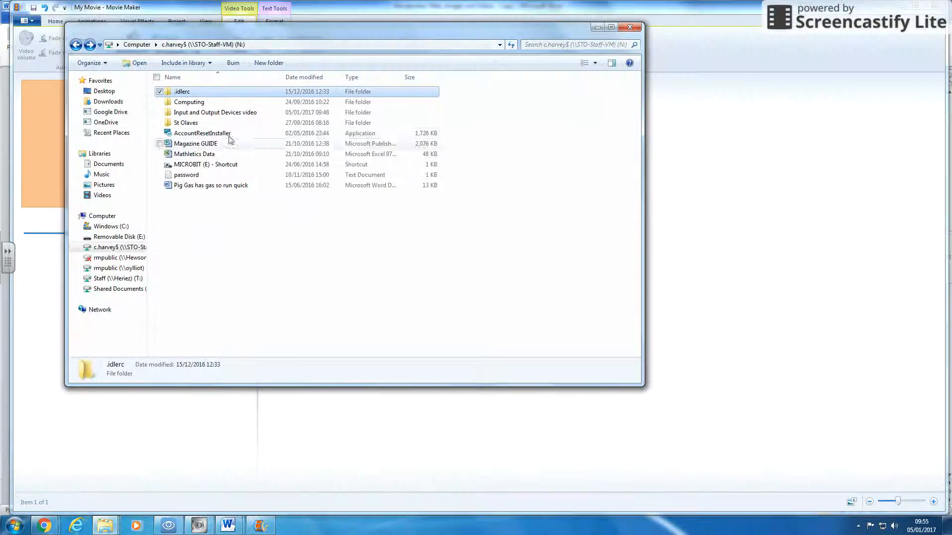
double_click(229, 113)
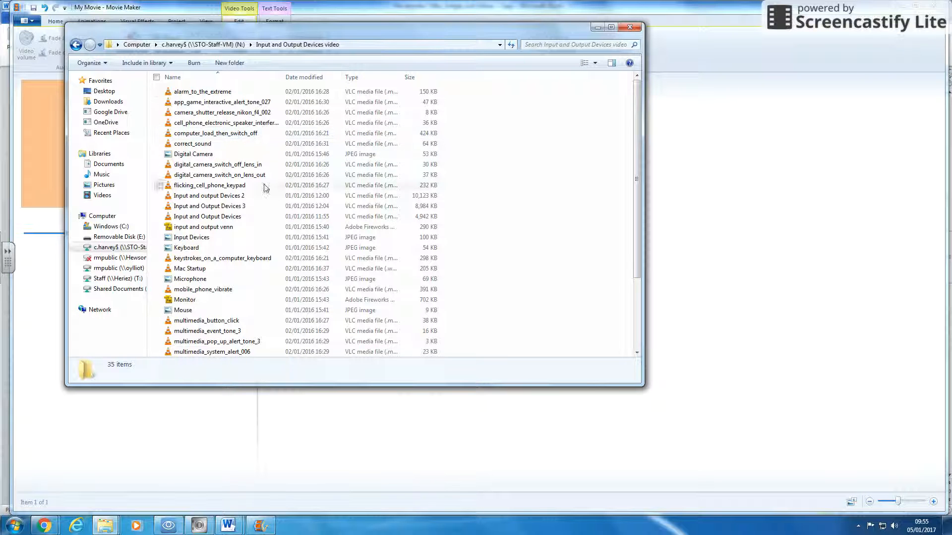
scroll(219, 278, "down", 2)
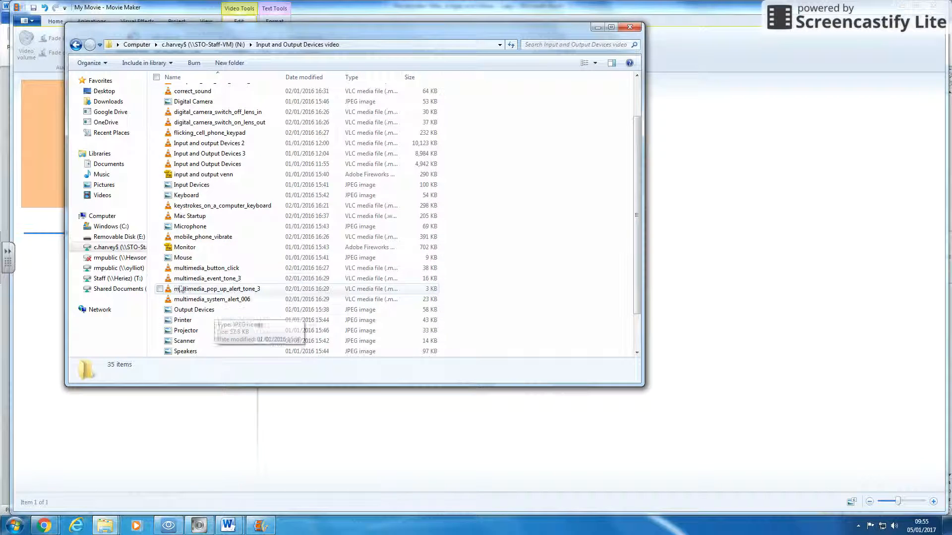
left_click(592, 9)
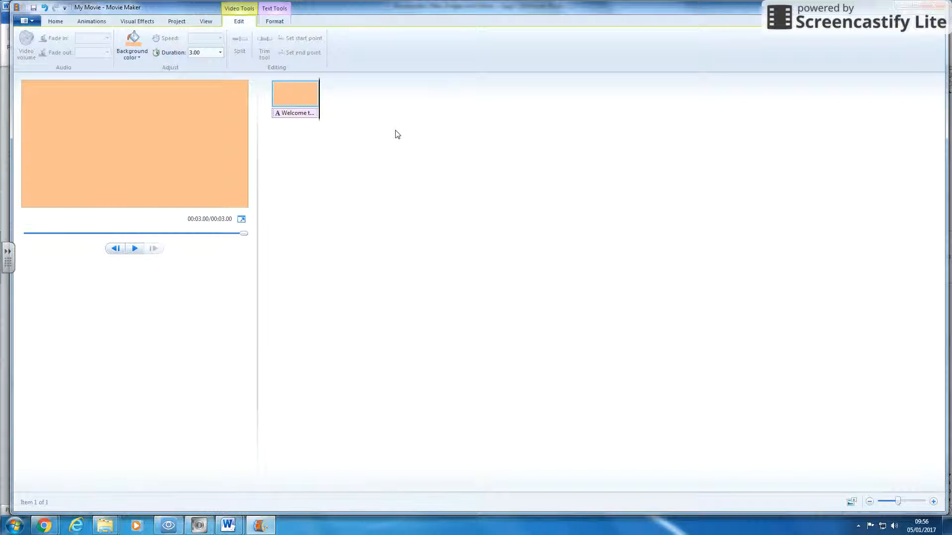
- Start adding videos and photos to the movie and browse to the "Input and Output Devices video" folder on the N: drive
left_click(26, 22)
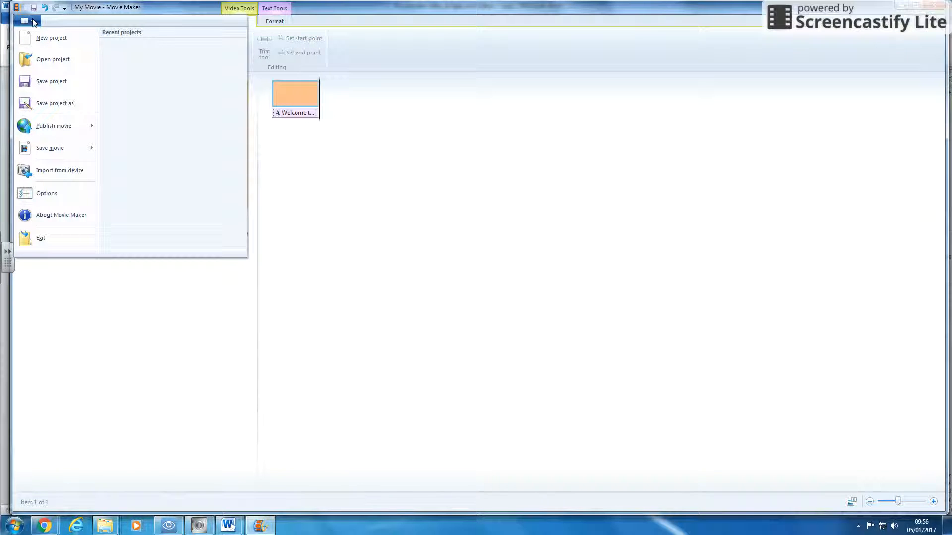
left_click(33, 22)
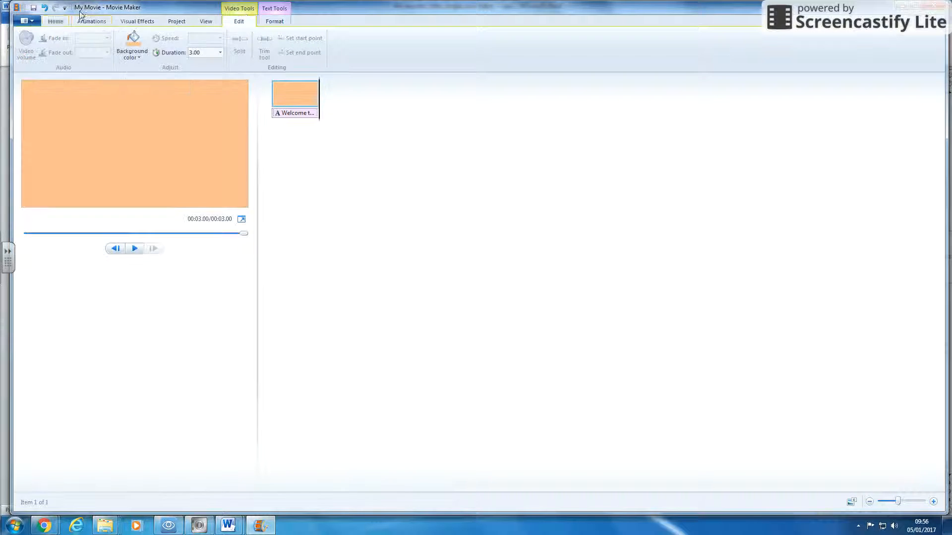
left_click(56, 22)
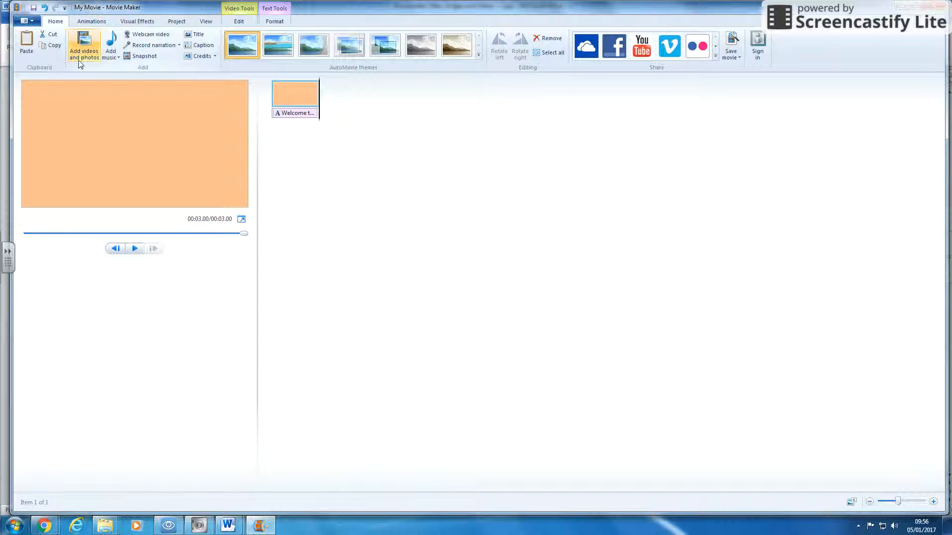
left_click(87, 50)
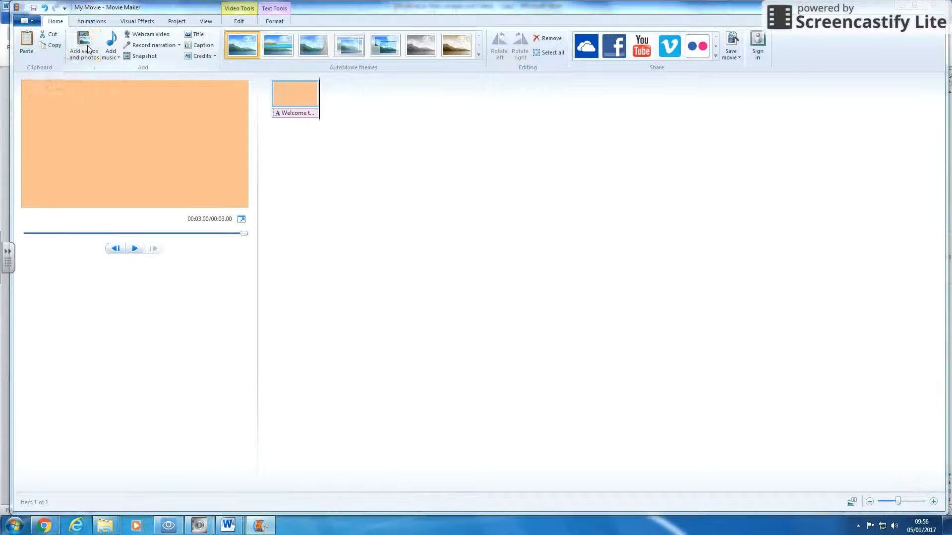
left_click_drag(141, 18, 340, 57)
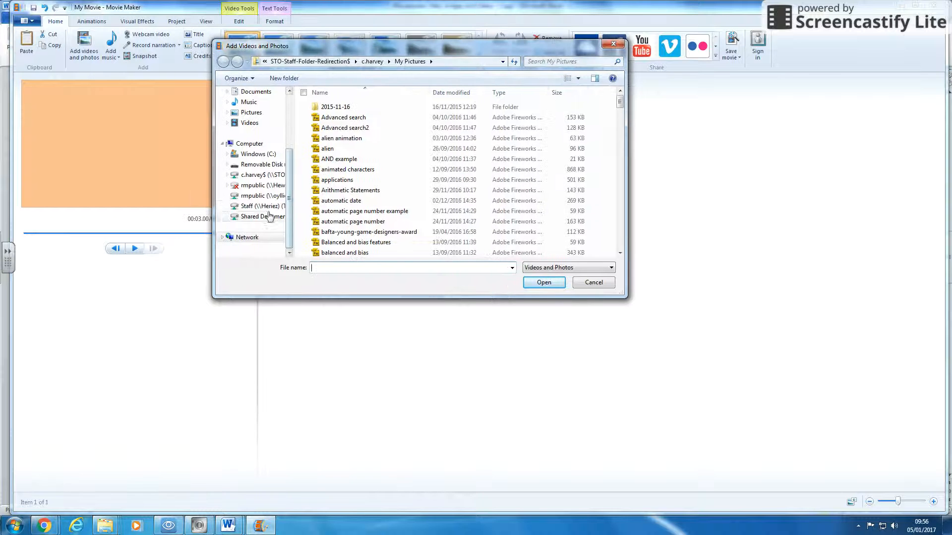
left_click(261, 175)
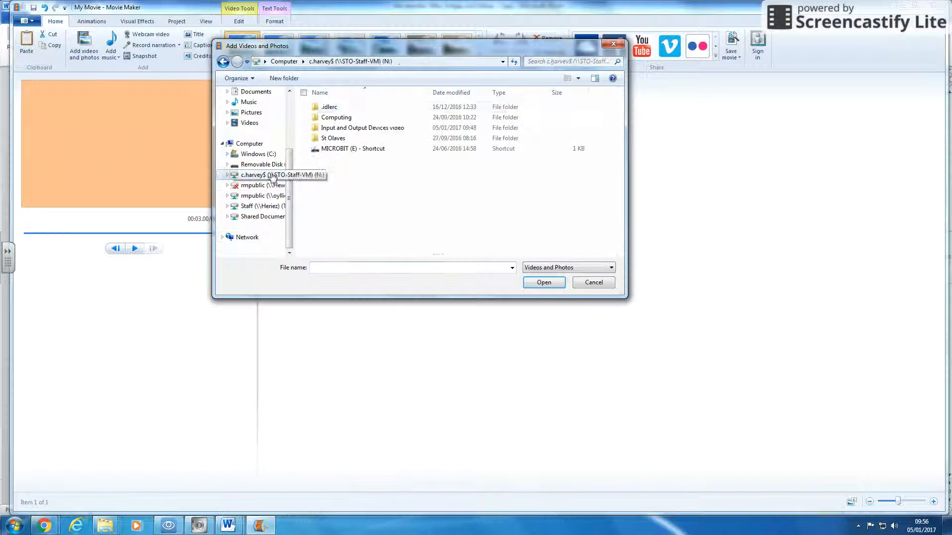
double_click(357, 128)
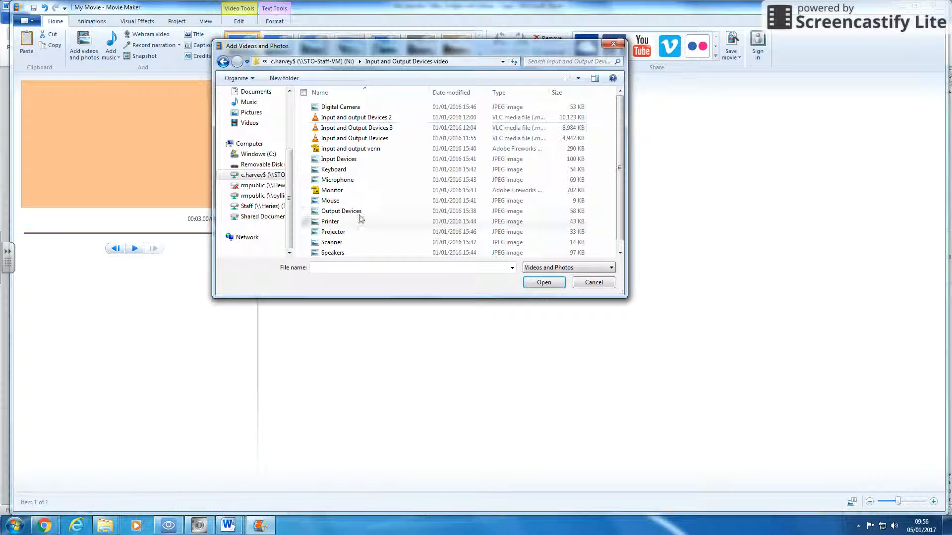
scroll(447, 233, "down", 1)
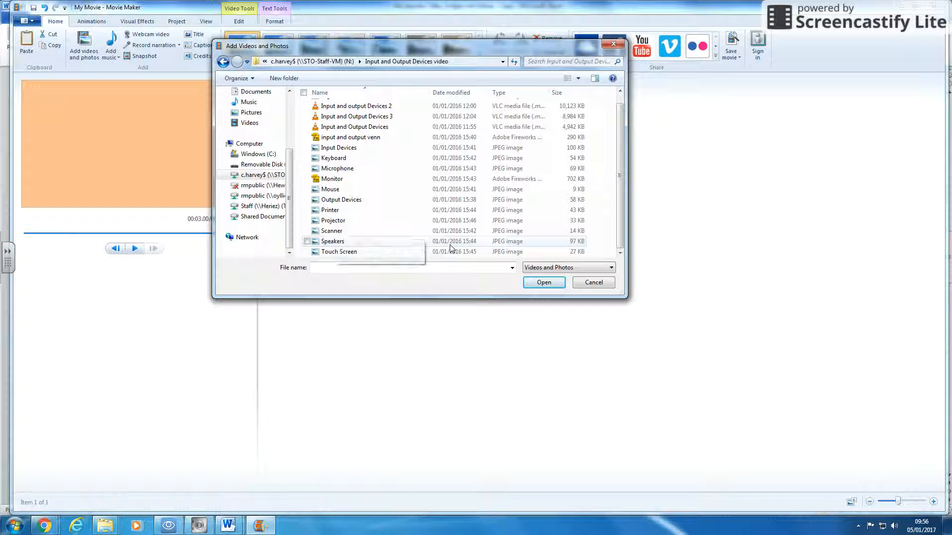
scroll(461, 233, "up", 1)
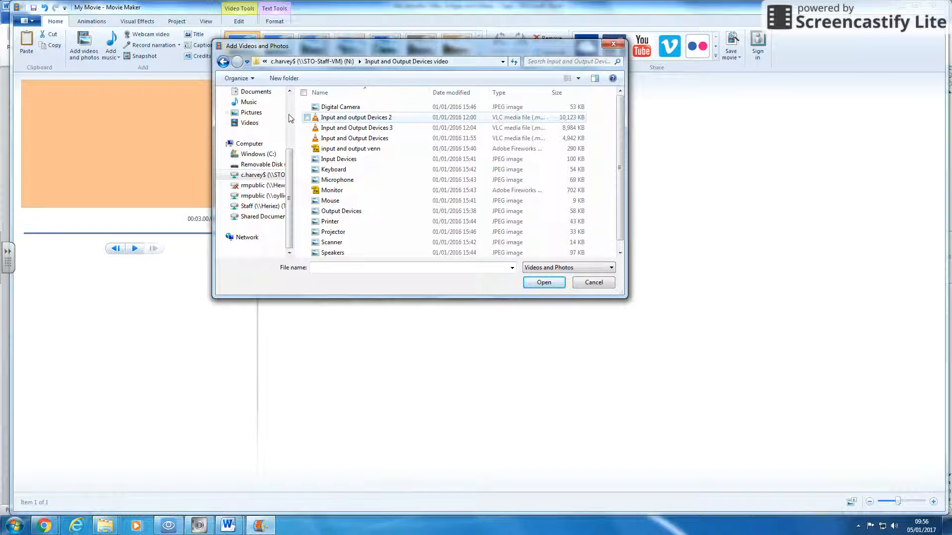
left_click(404, 169)
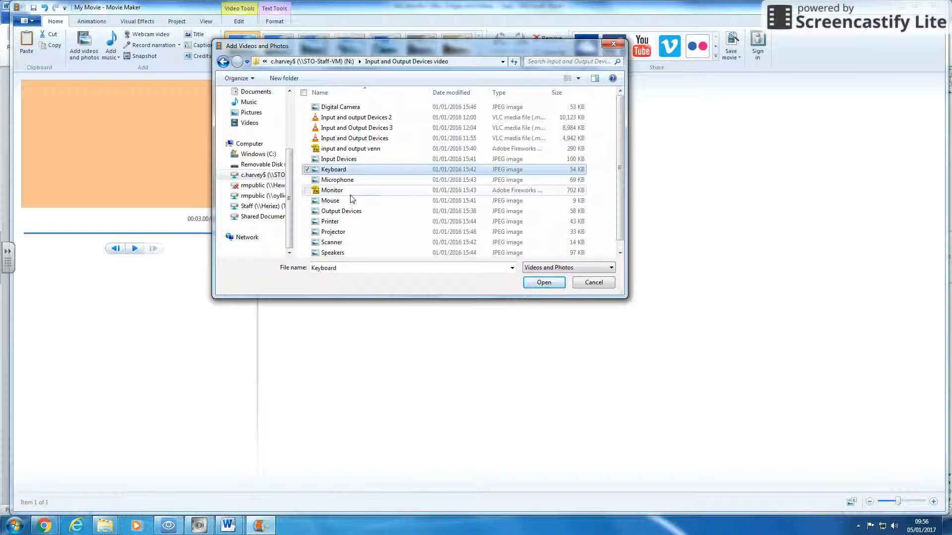
left_click(404, 191)
left_click(404, 161)
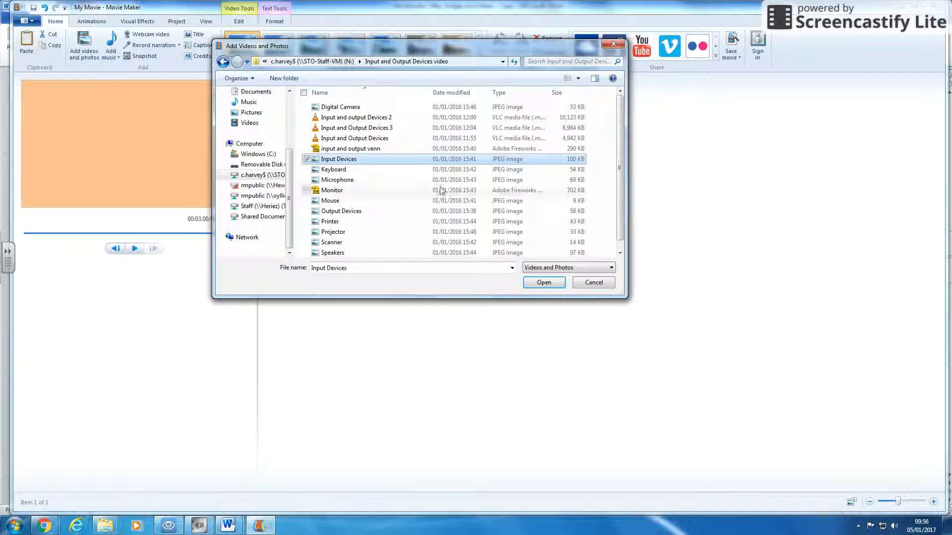
left_click(382, 170)
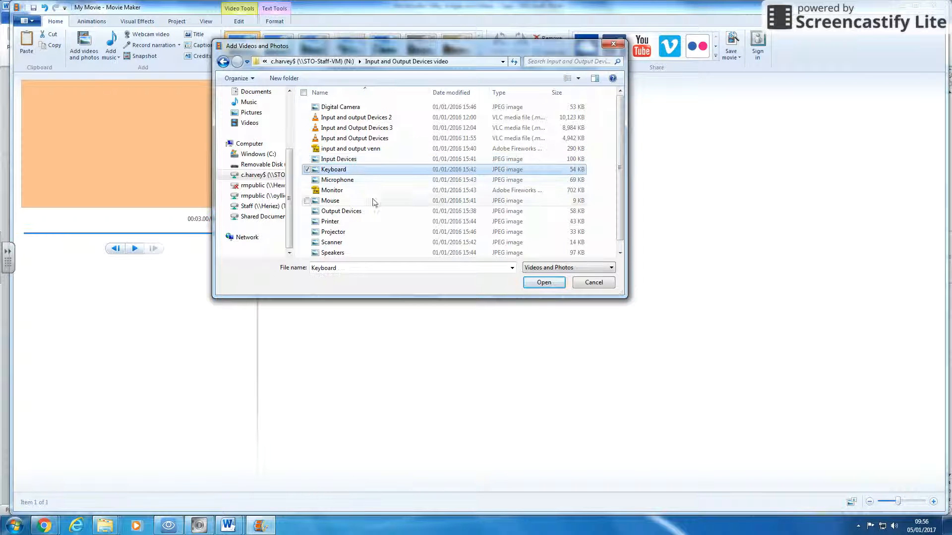
- Select the Input Devices, Output Devices, Scanner, Monitor and Keyboard image files together
left_click(359, 161)
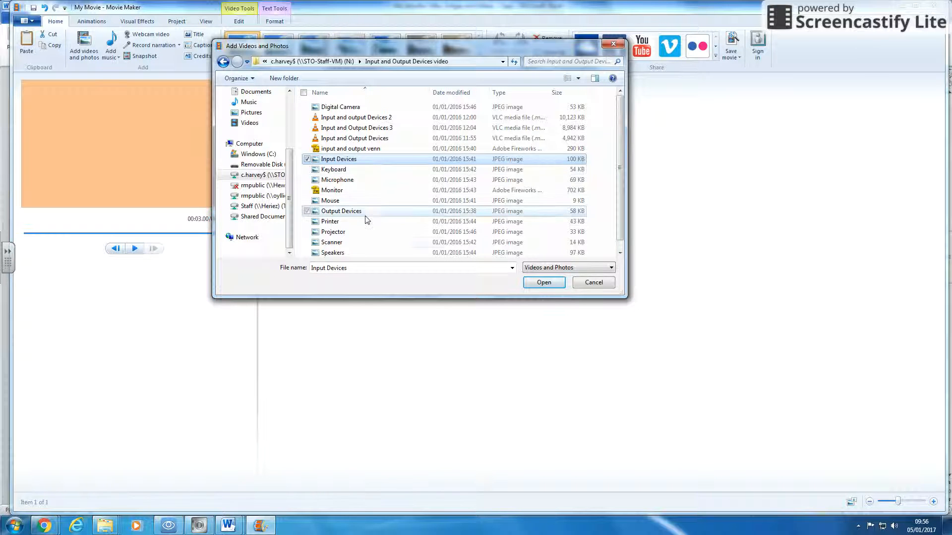
left_click(347, 211, "ctrl")
left_click(379, 244, "ctrl")
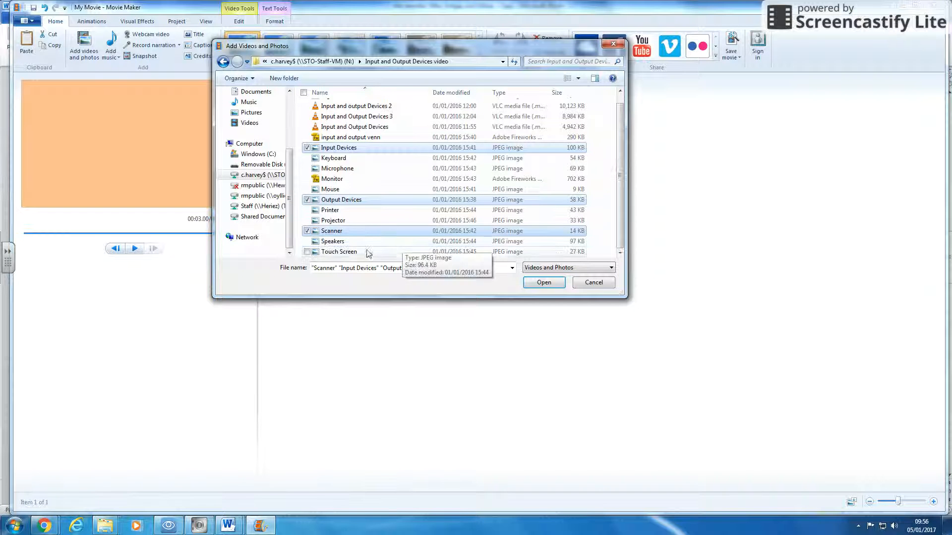
left_click(362, 175, "ctrl")
left_click(373, 158, "ctrl")
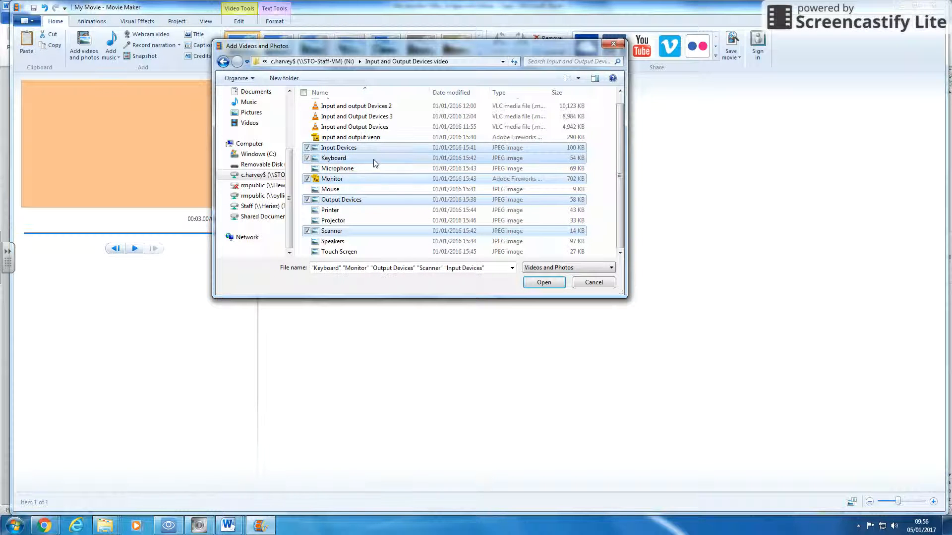
scroll(573, 159, "up", 1)
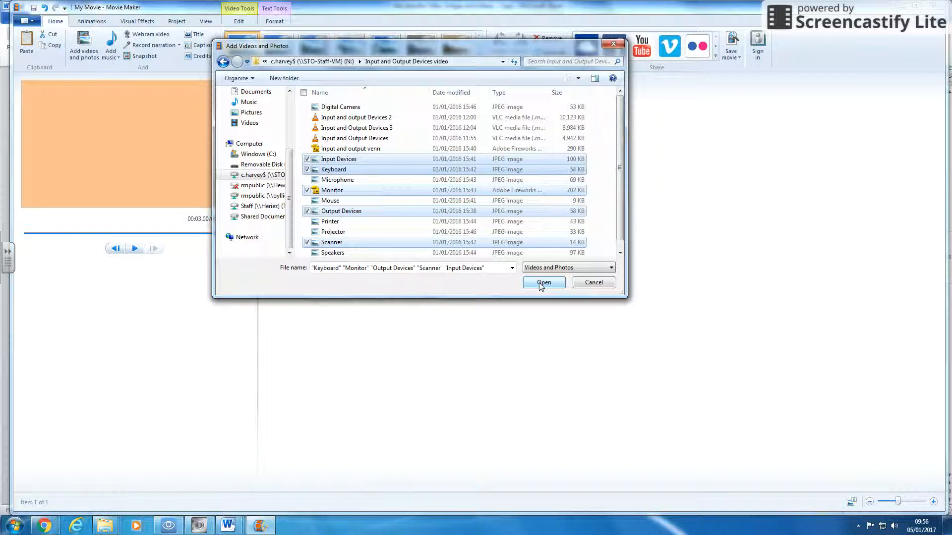
- Show the files as large icons and add the five selected images to the movie
left_click(578, 79)
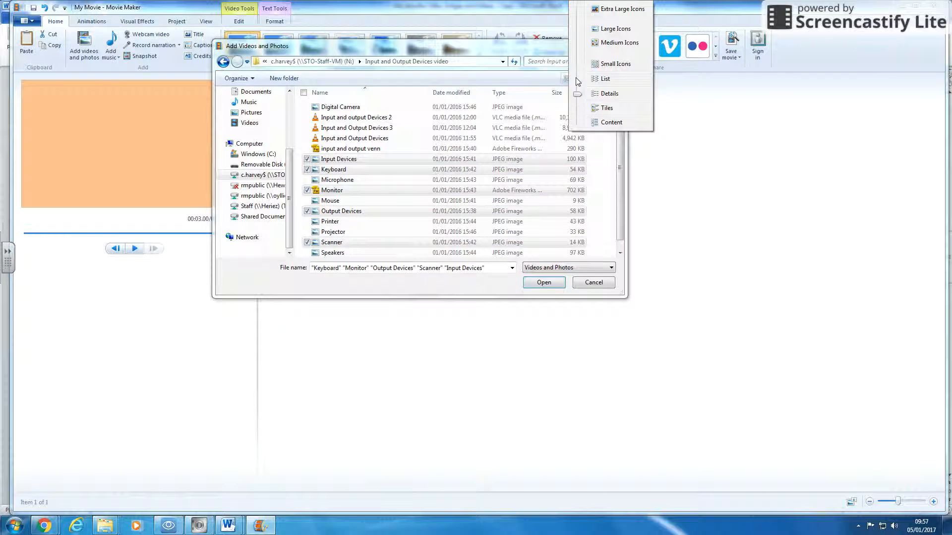
left_click(610, 28)
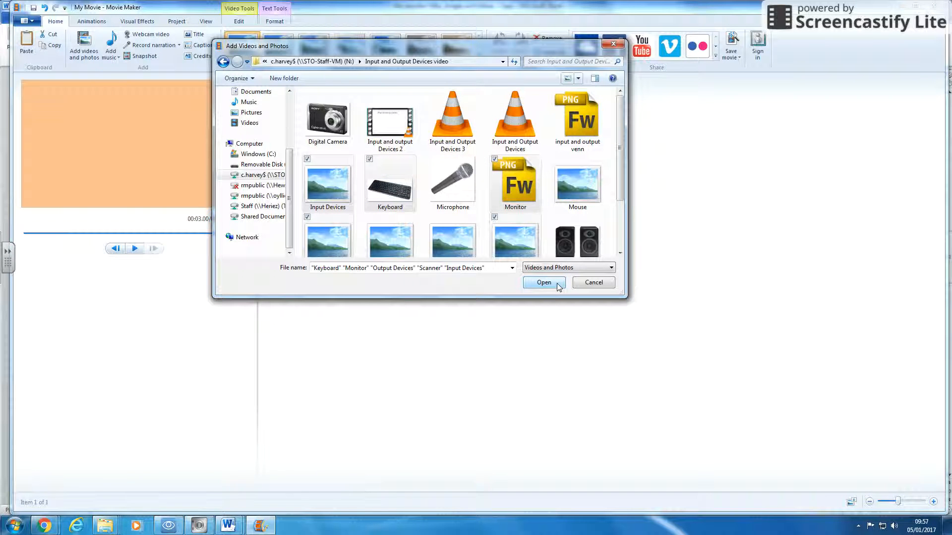
left_click(432, 94)
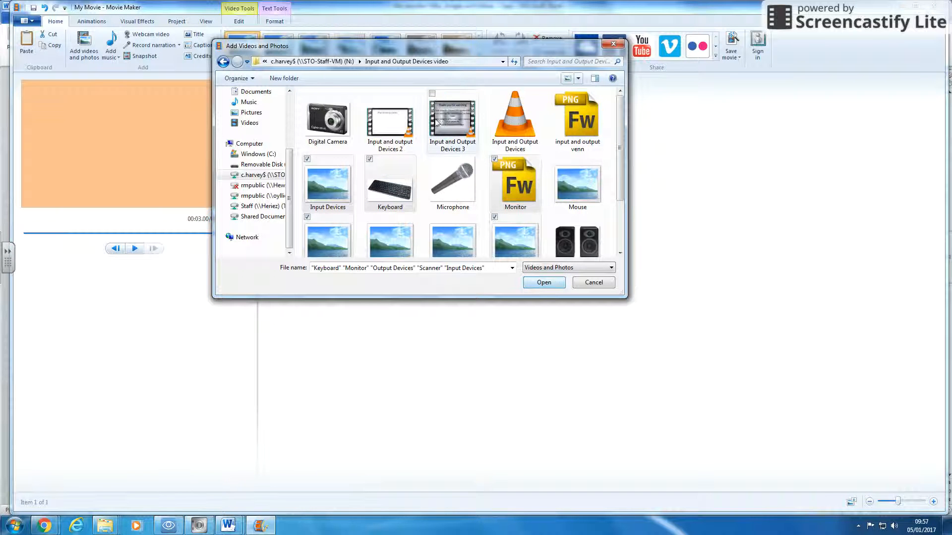
left_click(432, 94)
left_click(554, 285)
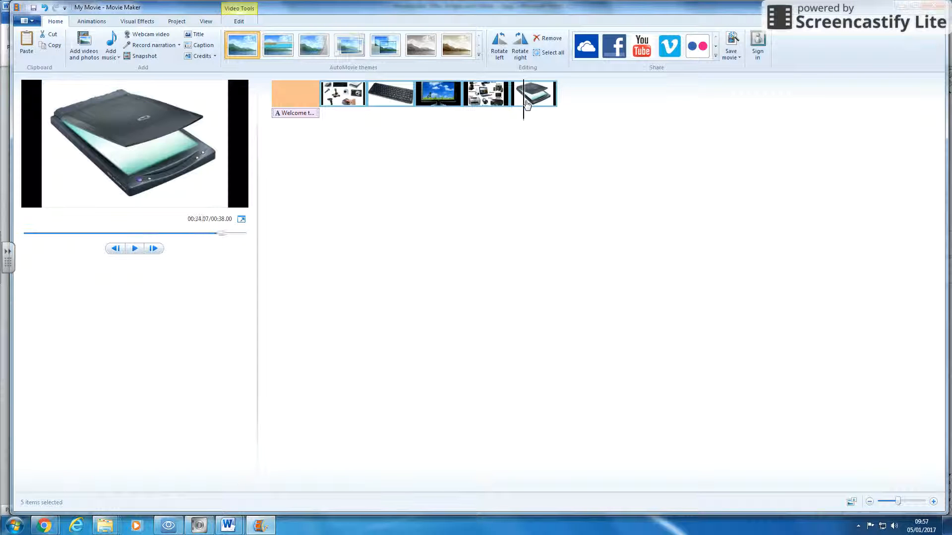
- Set the duration of the Input Devices image, directly after the title clip, to 3.00 seconds
left_click(345, 104)
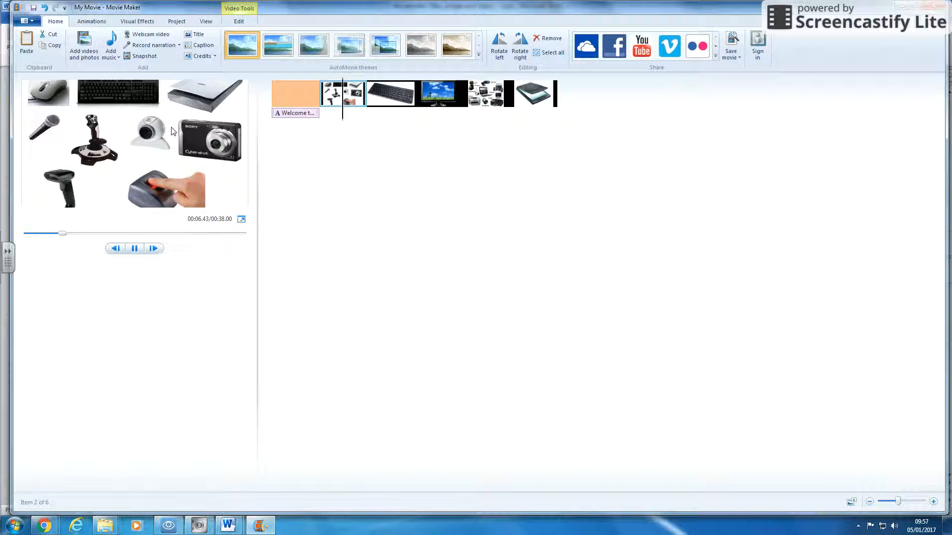
left_click(134, 248)
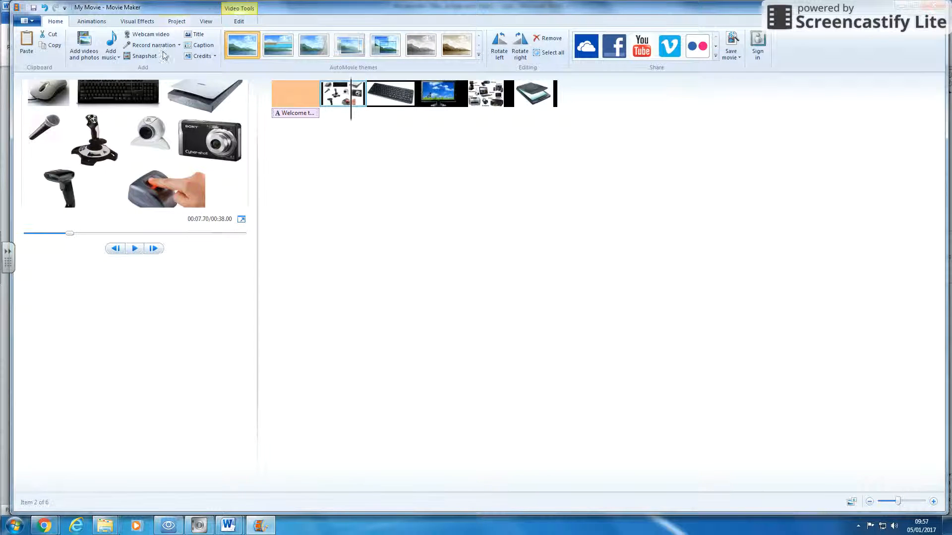
left_click(239, 23)
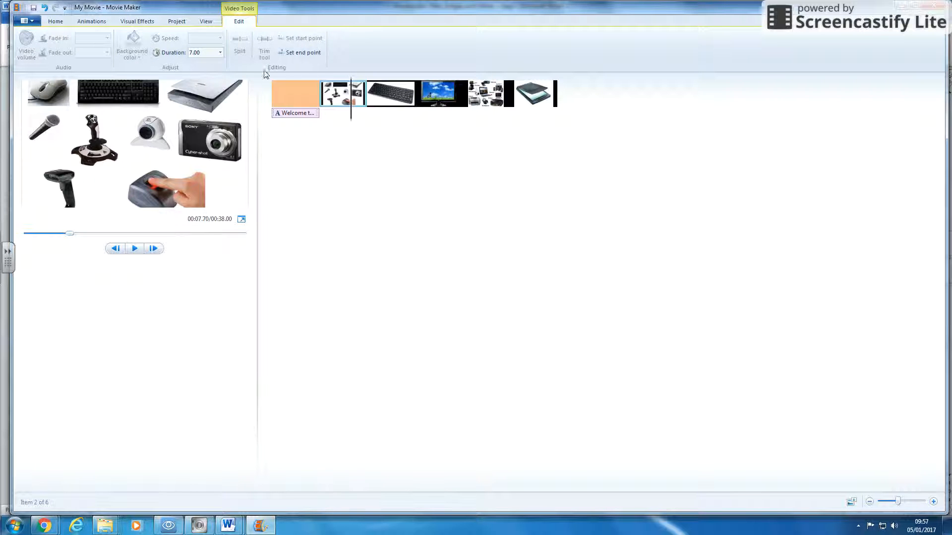
left_click(220, 53)
left_click(196, 80)
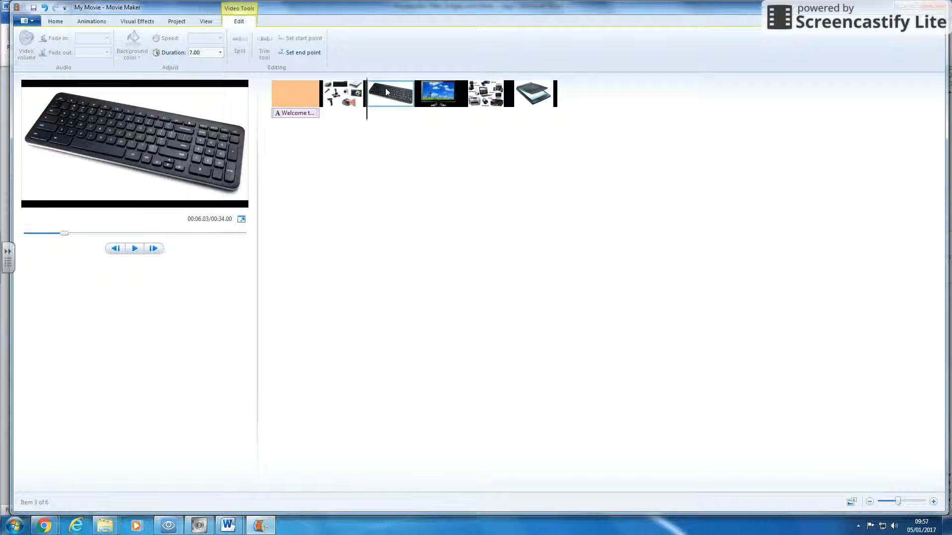
- Set the durations of the keyboard and monitor images to 3.00 seconds each
left_click(220, 53)
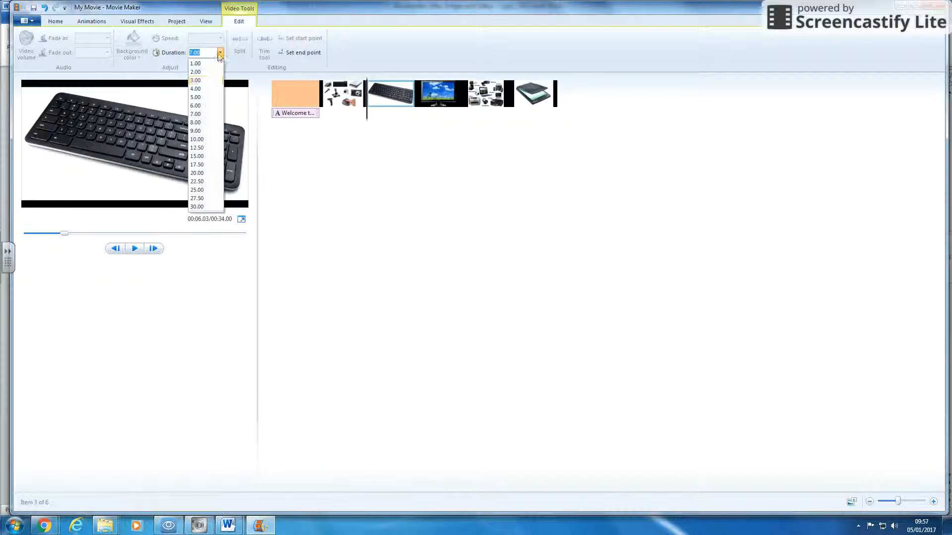
left_click(215, 89)
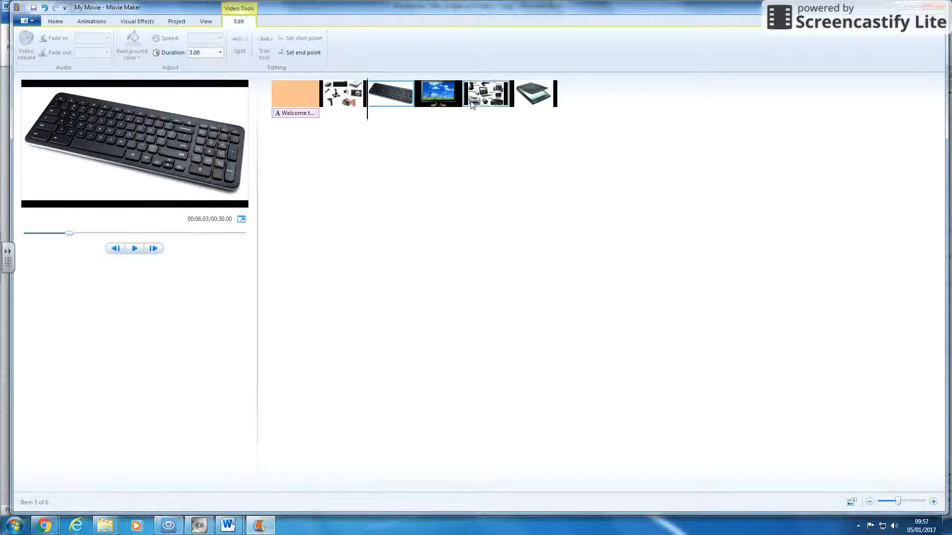
left_click(218, 53)
left_click(214, 82)
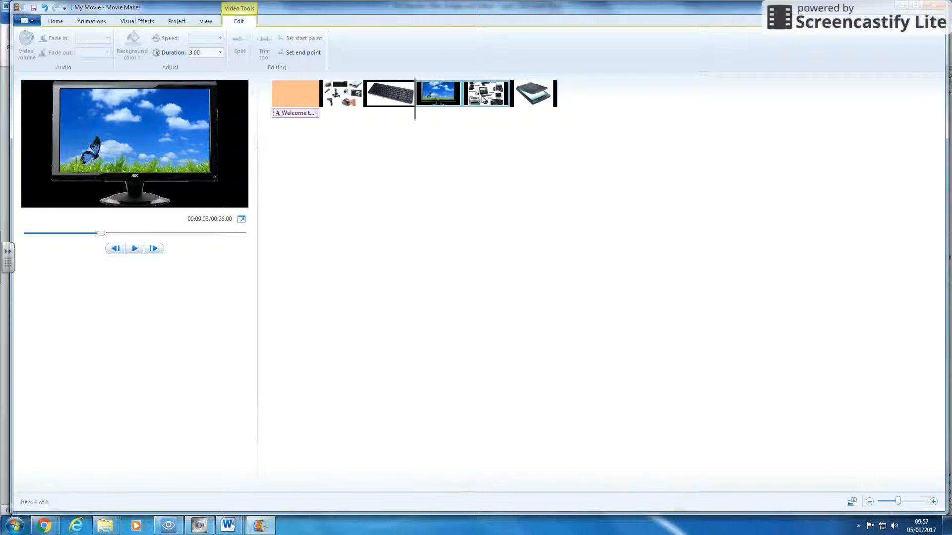
- Set the durations of the Output Devices and scanner images to 3.00 seconds each
left_click(483, 100)
left_click(220, 52)
left_click(214, 82)
left_click(220, 52)
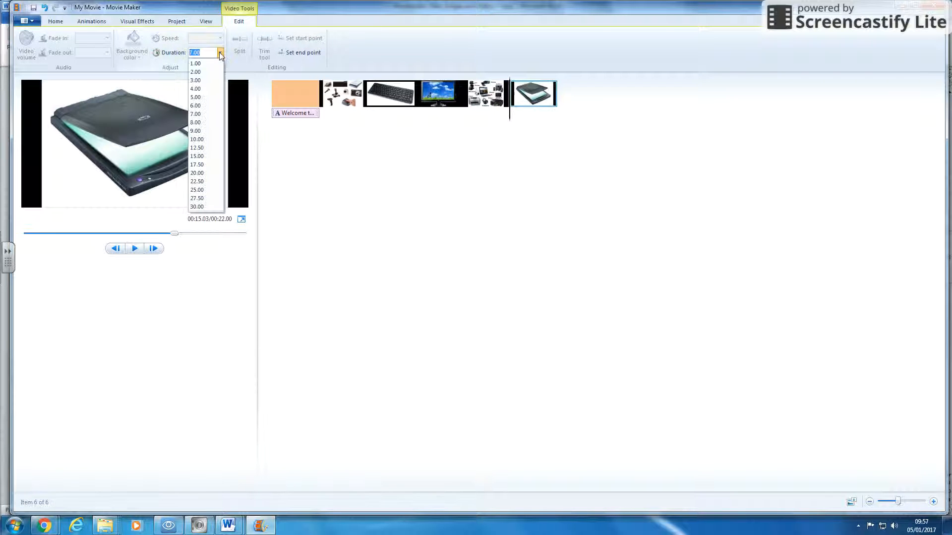
left_click(209, 81)
- Play the movie from the start of the title clip to check the timing of the images
left_click_drag(511, 101, 246, 106)
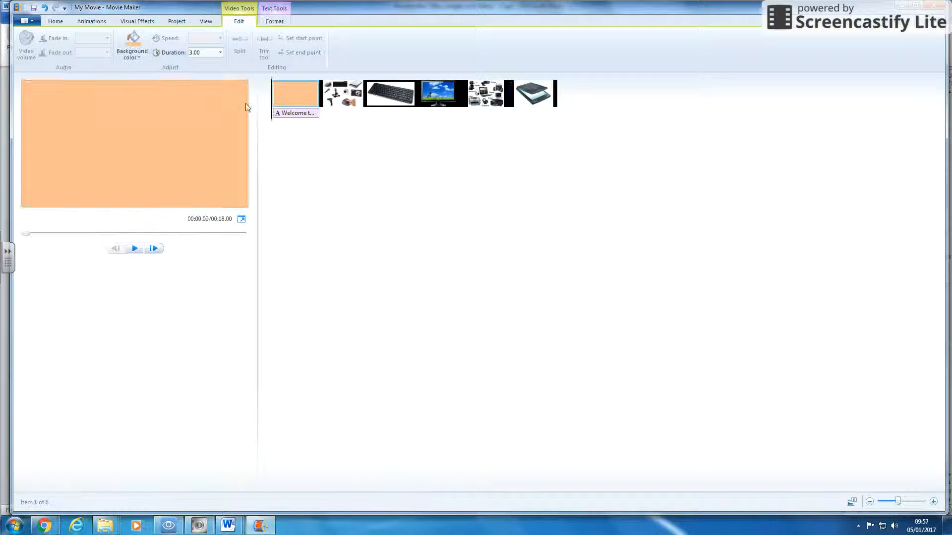
left_click(134, 249)
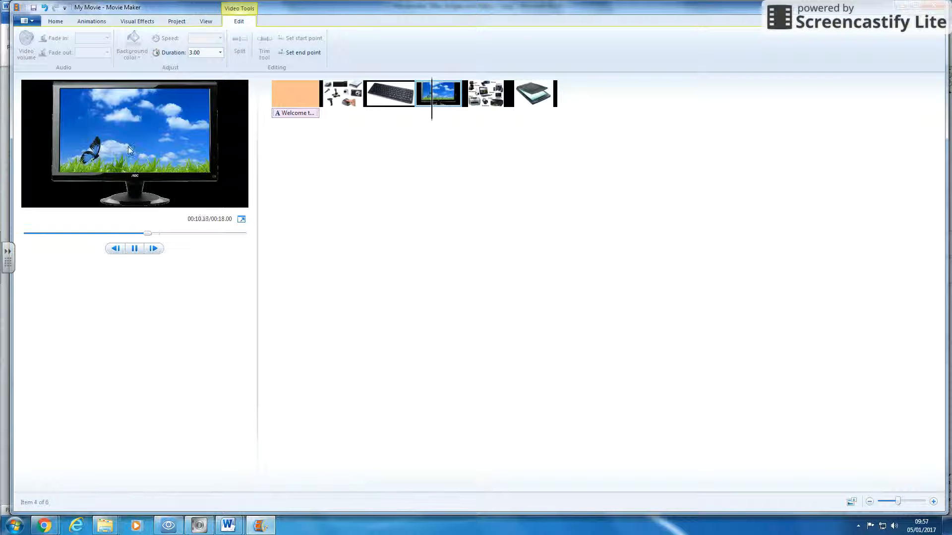
- Stop the playback and move the Output Devices image directly after the title clip
left_click(134, 248)
left_click(499, 99)
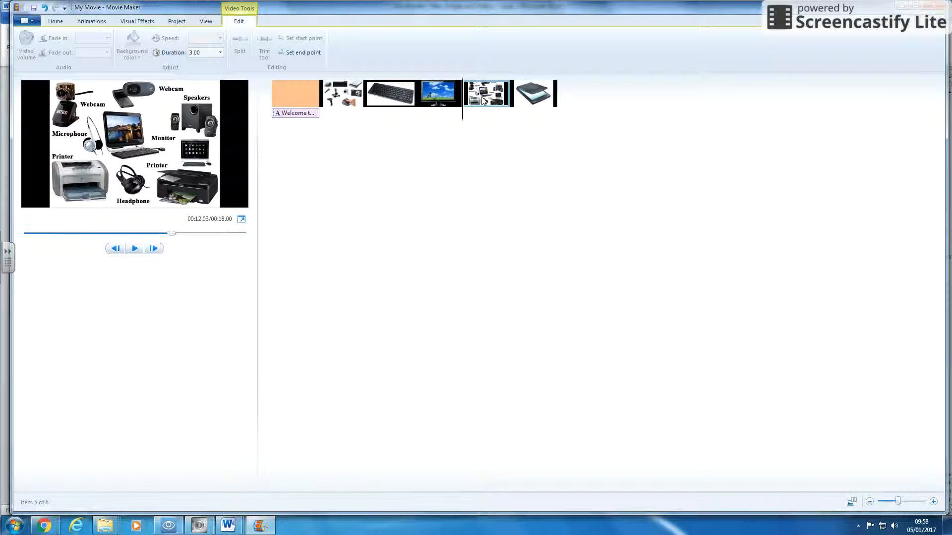
left_click_drag(483, 101, 338, 106)
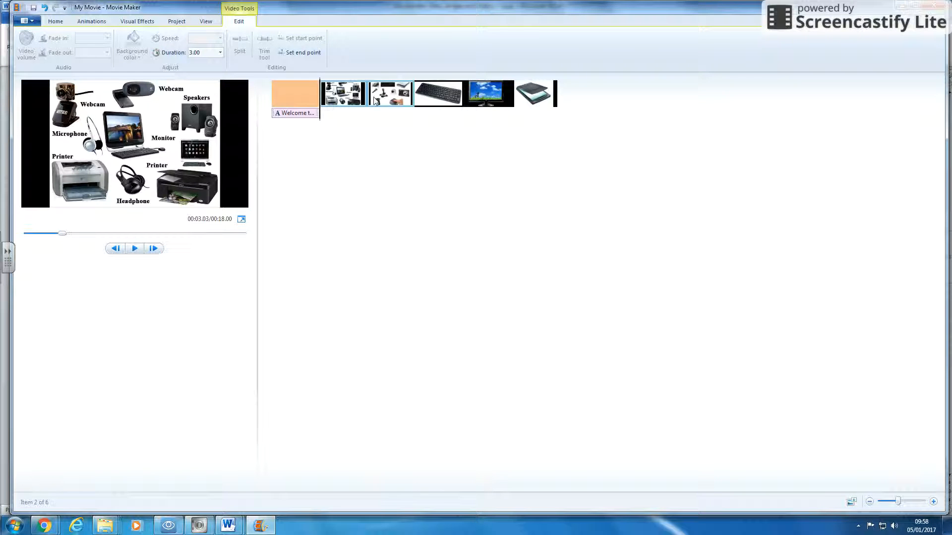
mouse_move(293, 103)
left_mouse_down()
mouse_move(439, 91)
mouse_move(449, 99)
mouse_move(563, 101)
mouse_move(285, 113)
left_mouse_up()
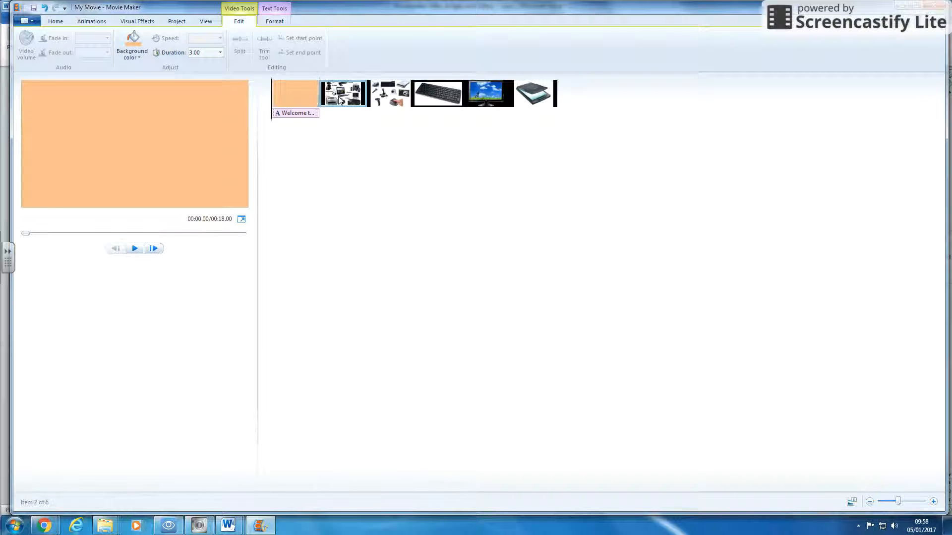
- Apply the Diagonal - cross out transition to the Input Devices image and preview it from the Output Devices image
left_click(341, 99)
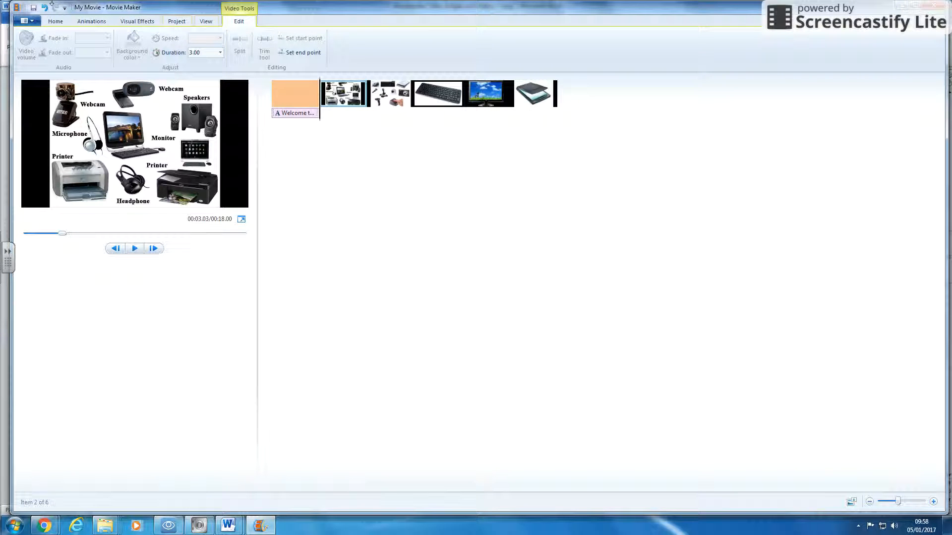
left_click(102, 23)
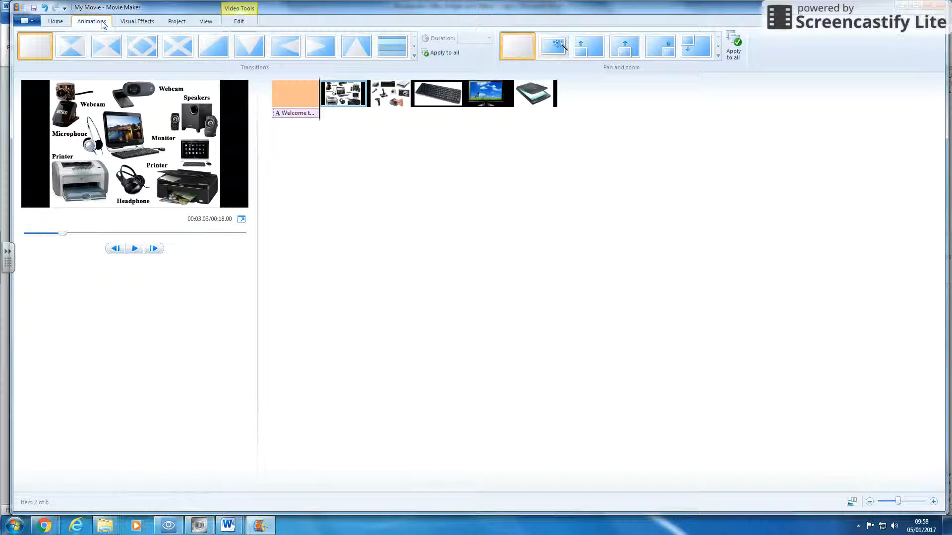
left_click(133, 22)
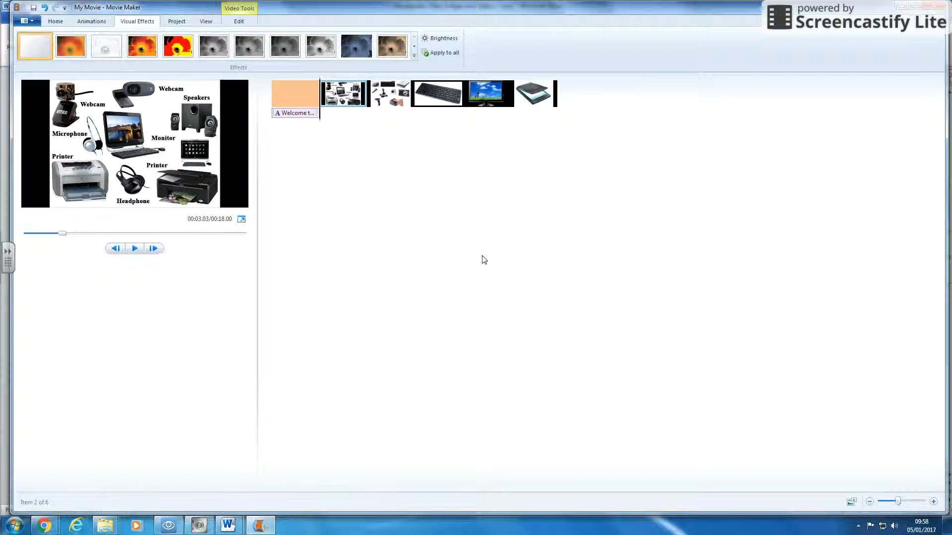
left_click(93, 23)
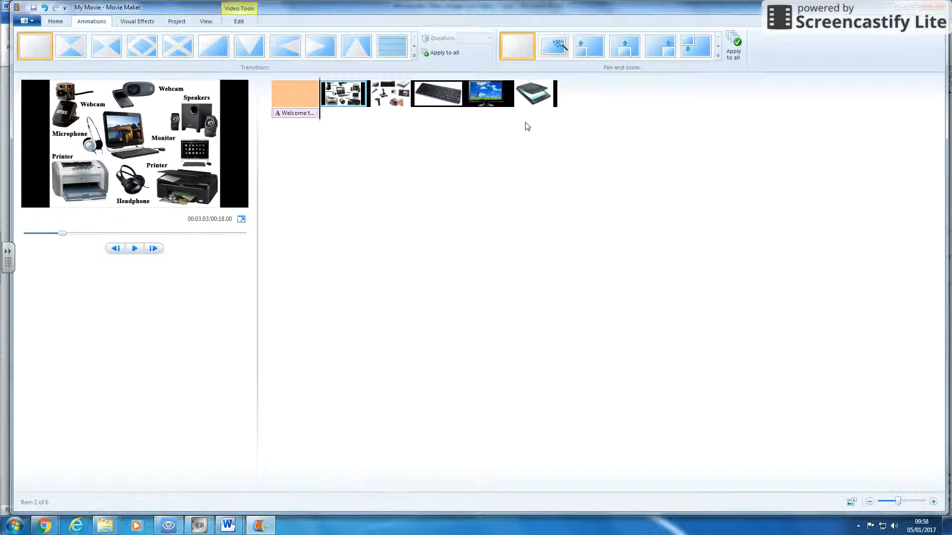
left_click(398, 97)
left_click(168, 47)
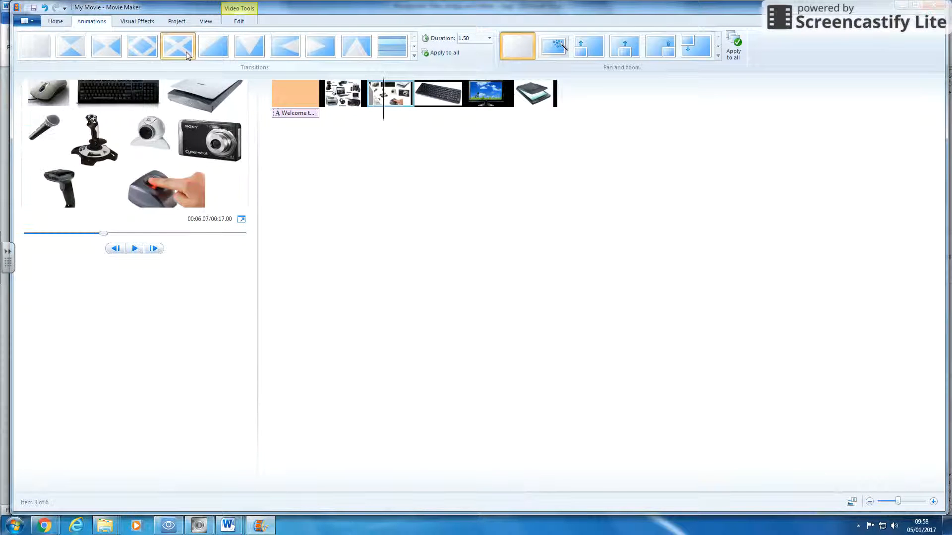
left_click(357, 94)
left_click(134, 248)
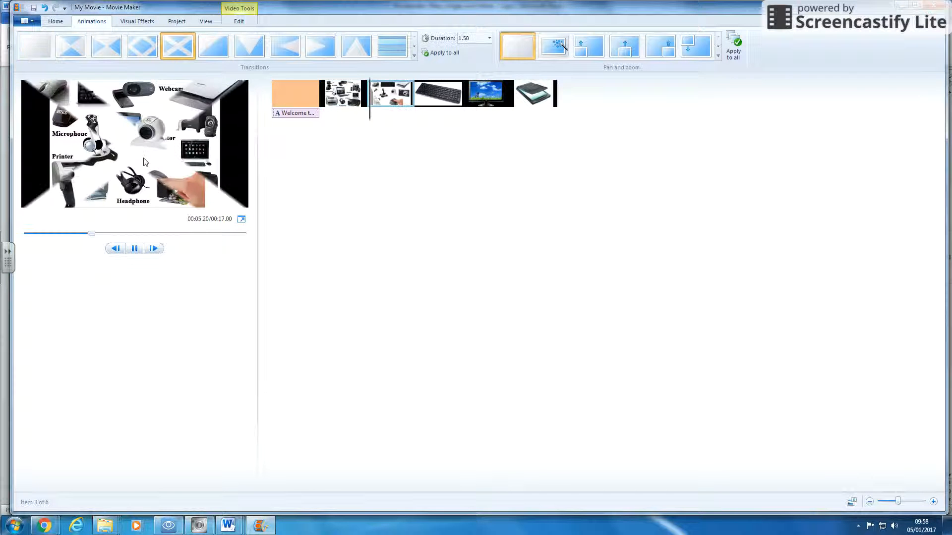
left_click(134, 250)
- Apply the seventh Dissolves transition to the keyboard image and preview the transitions between the images
left_click(422, 94)
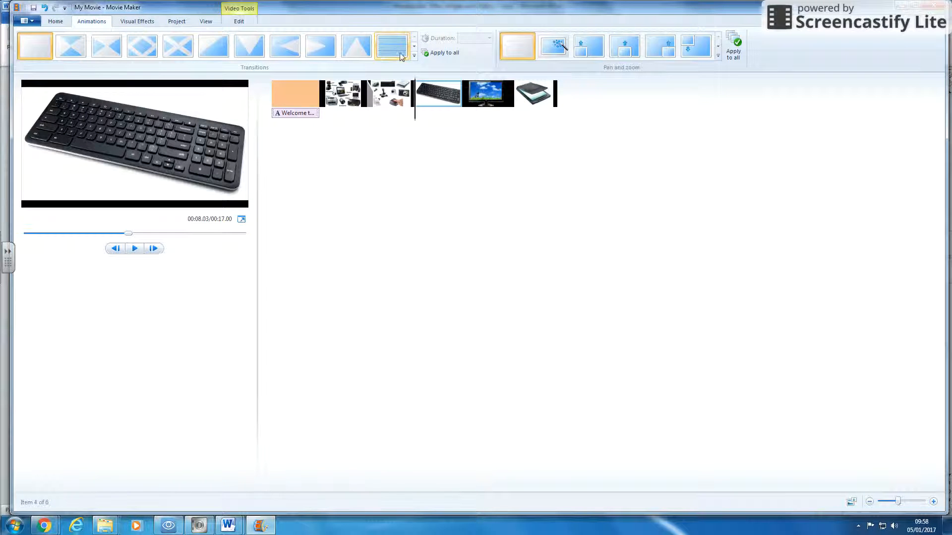
left_click(414, 55)
scroll(415, 68, "down", 6)
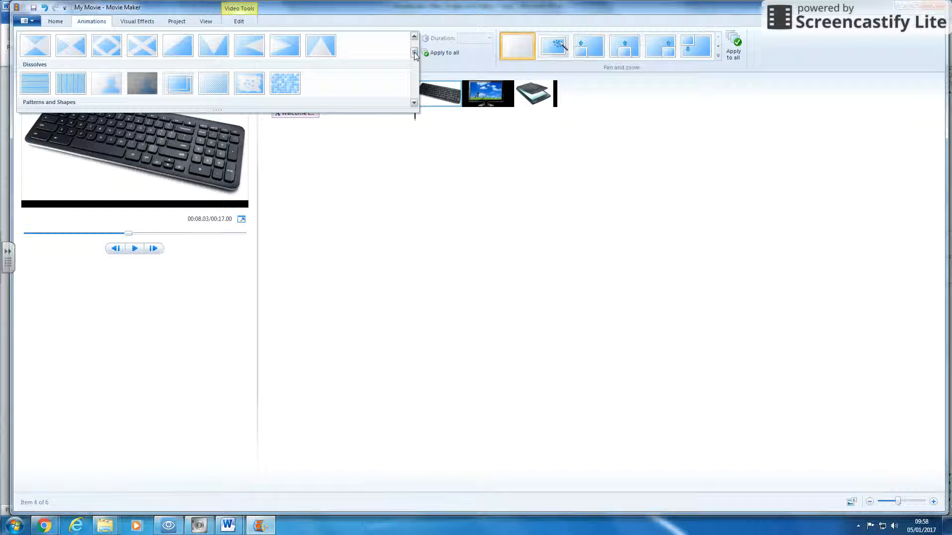
left_click_drag(420, 80, 421, 59)
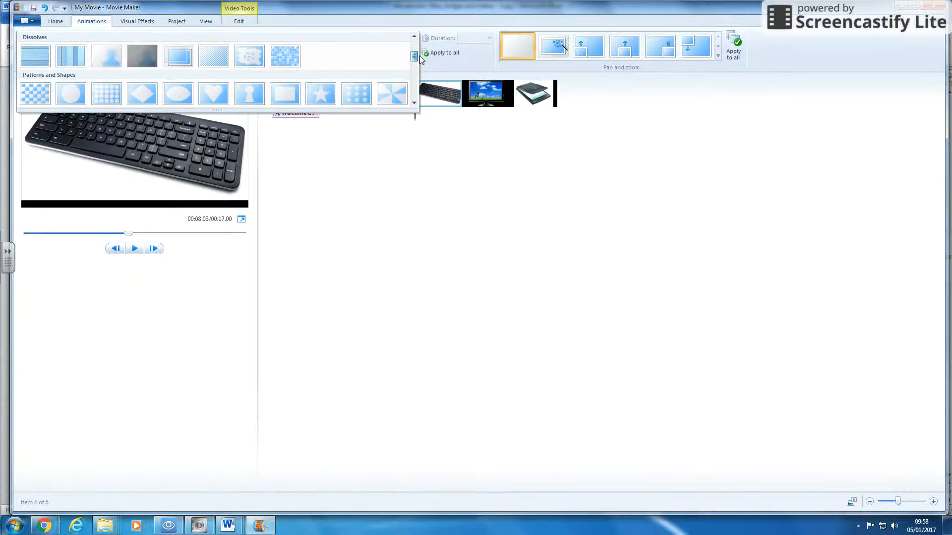
left_click(250, 57)
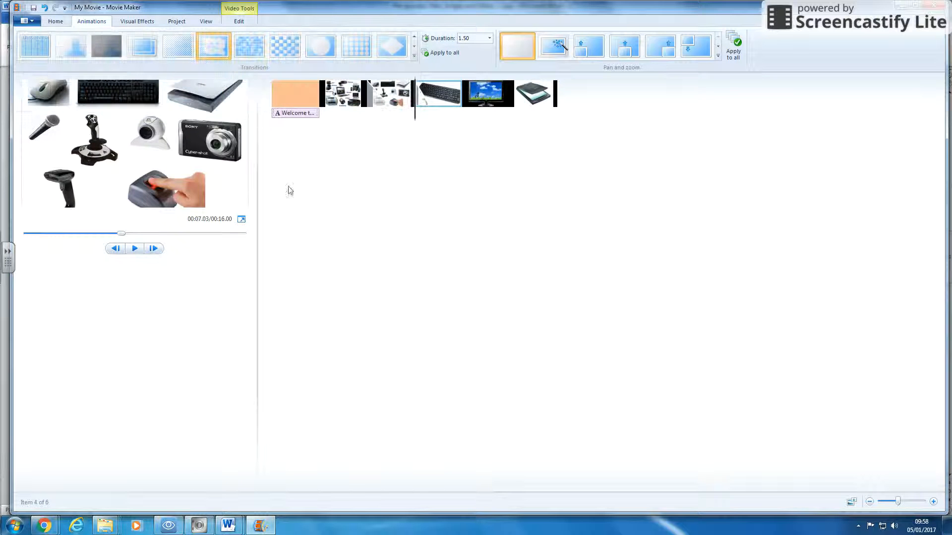
left_click(133, 249)
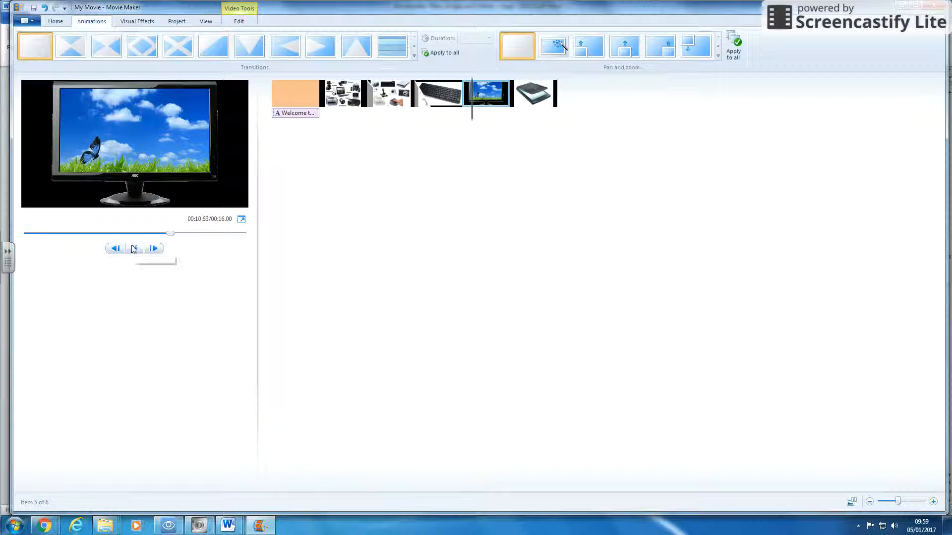
left_click(347, 99)
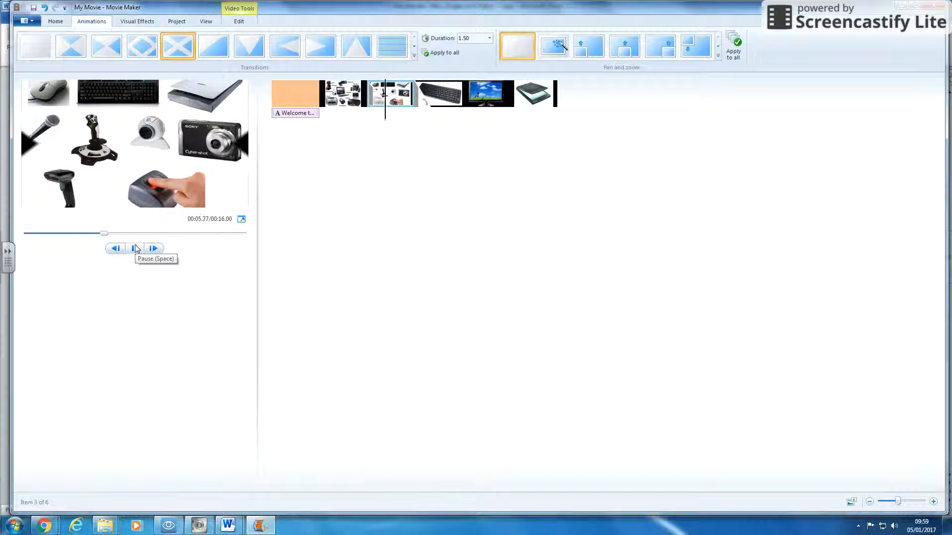
left_click(135, 246)
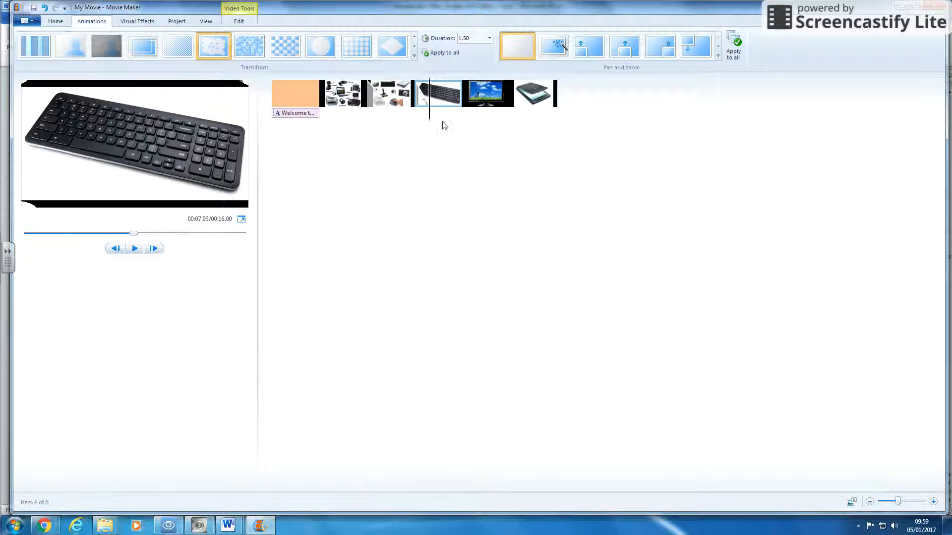
- Apply the "Zoom in center and rotate left" pan and zoom animation to the monitor image and preview it
left_click(483, 97)
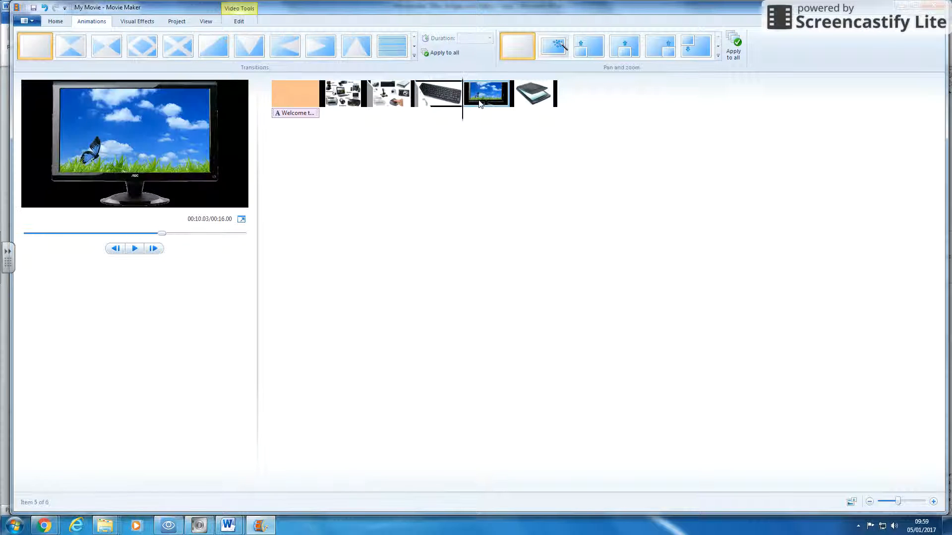
left_click(718, 58)
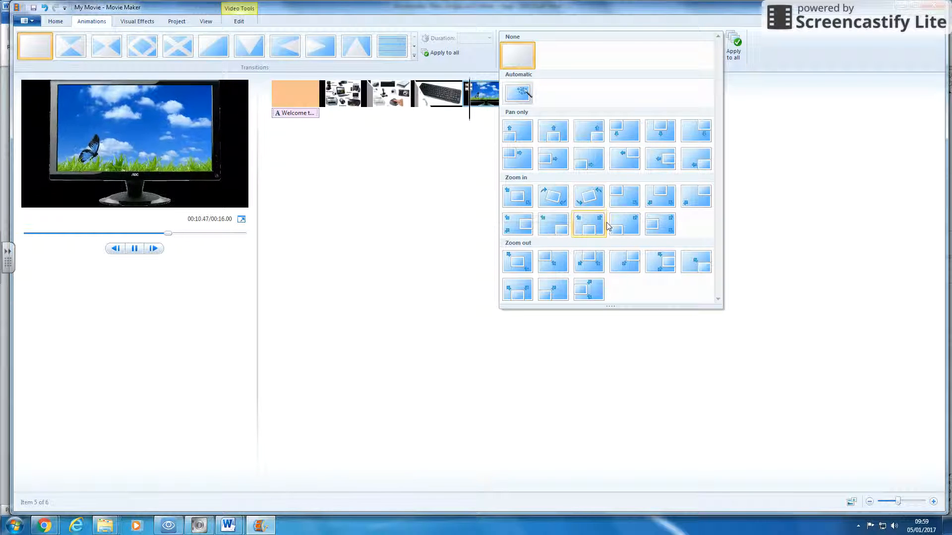
left_click(587, 198)
left_click(136, 250)
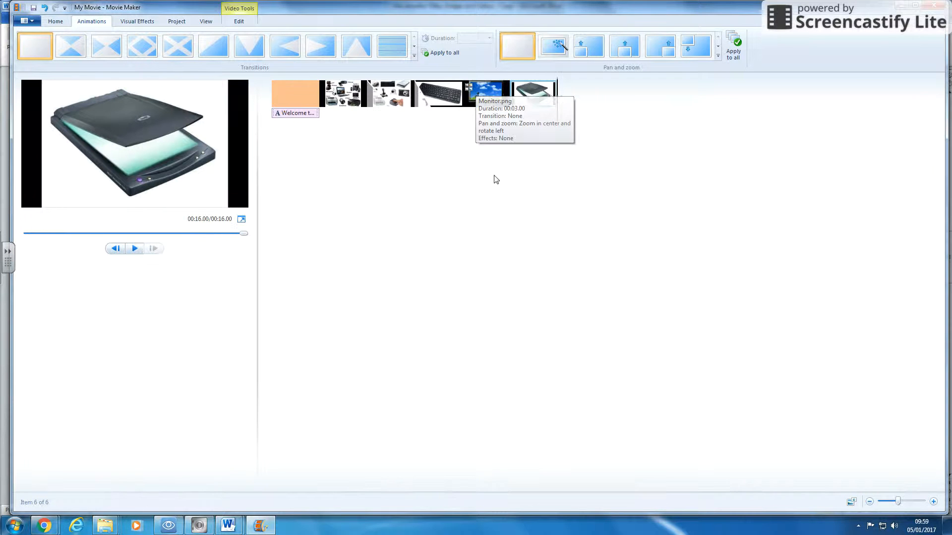
- Try the third Artistic visual effect on the scanner image and preview it
left_click(547, 106)
left_click(145, 23)
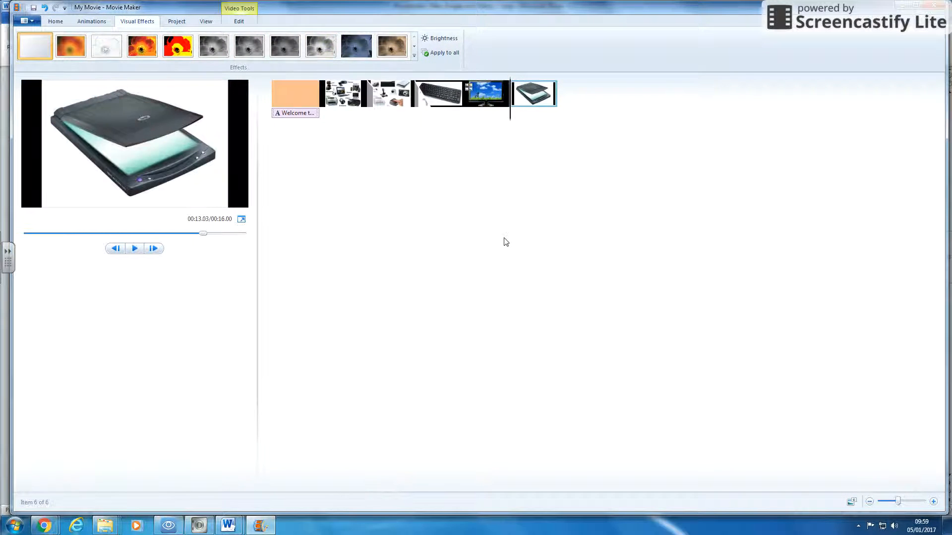
left_click(414, 55)
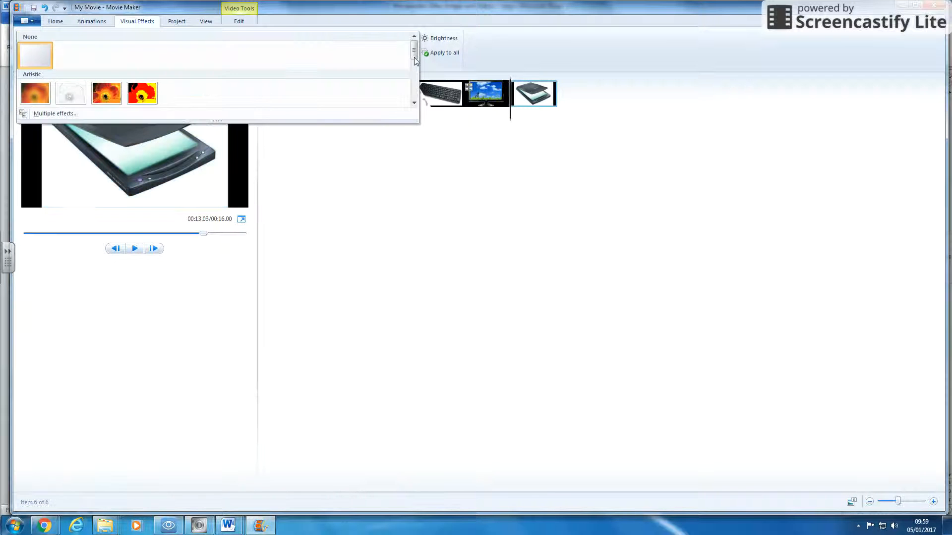
left_click(414, 103)
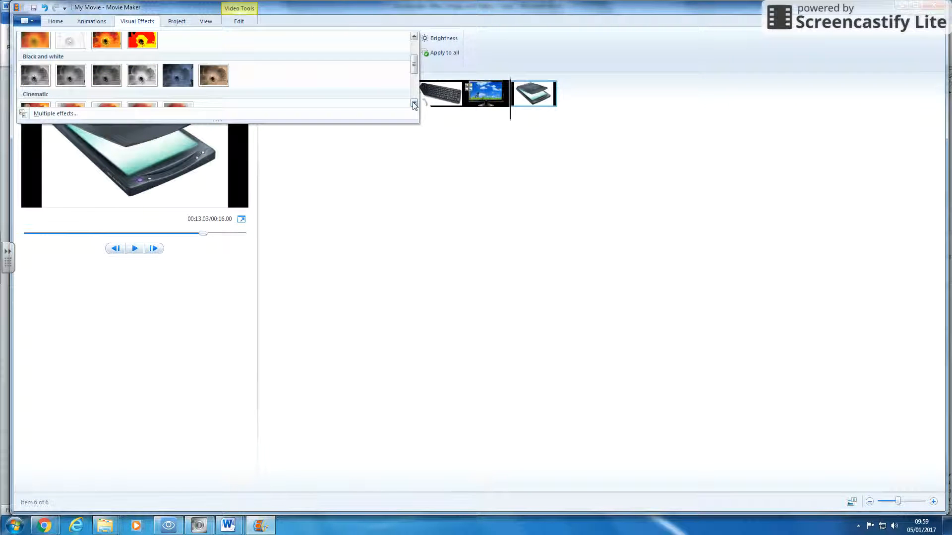
left_click(414, 103)
left_click(414, 103)
left_click(414, 103)
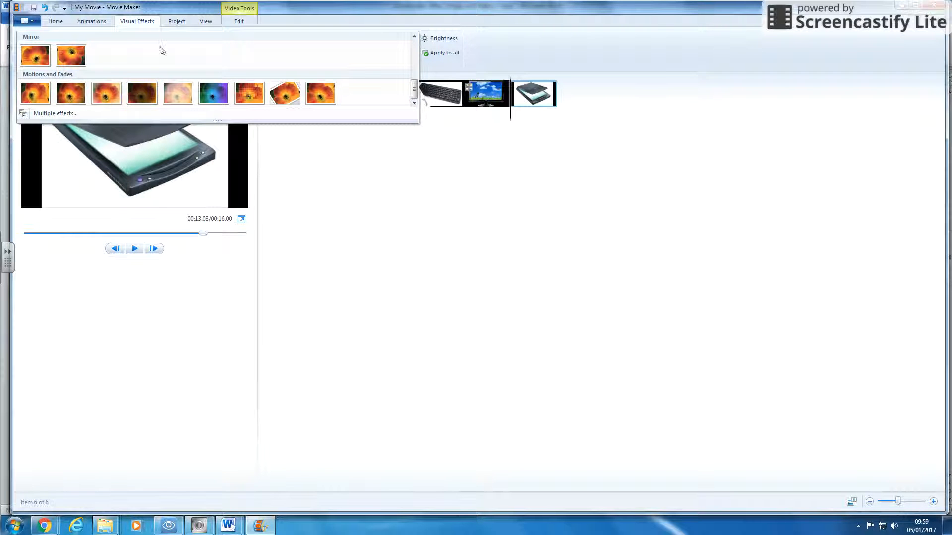
left_click_drag(415, 86, 366, 59)
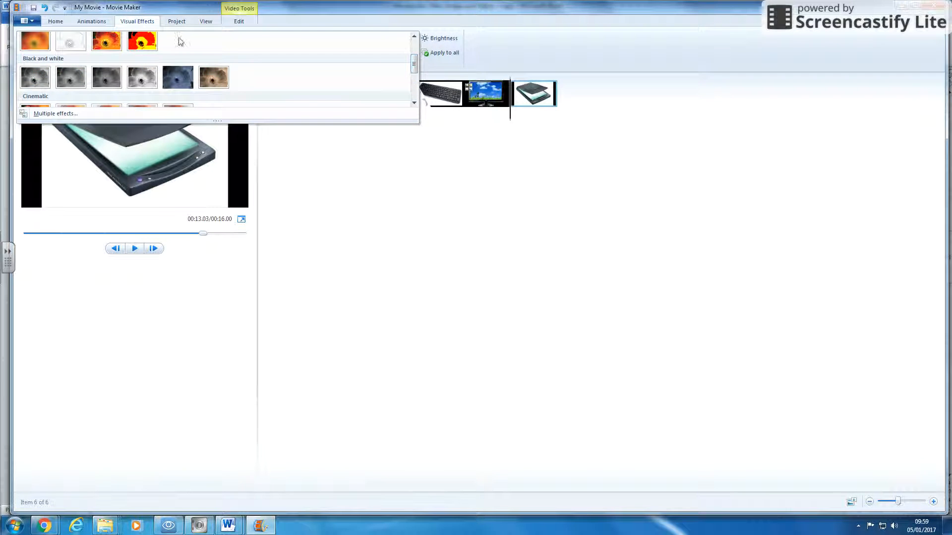
left_click(118, 42)
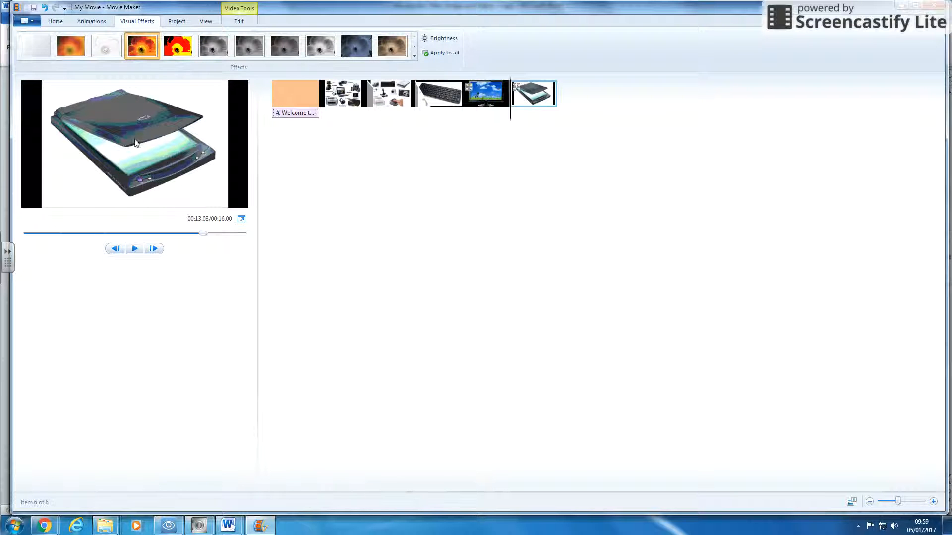
left_click(134, 248)
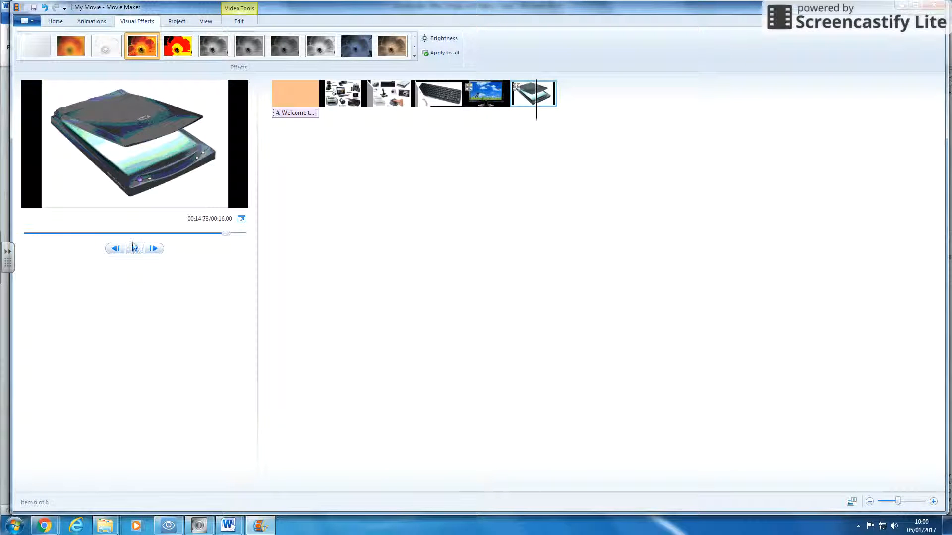
- Apply the sixth Motions and Fades visual effect to the scanner image and replay that image from its beginning
left_click(414, 56)
scroll(414, 66, "down", 5)
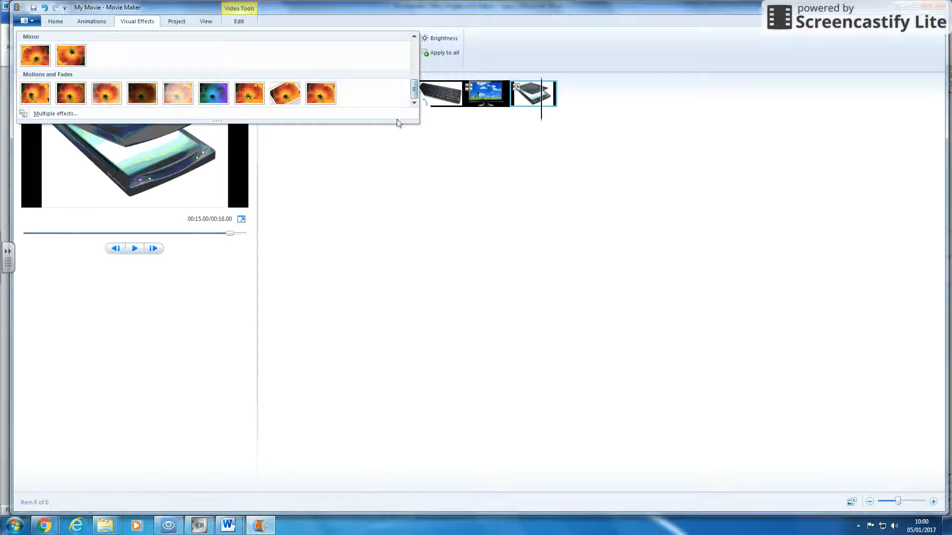
left_click(213, 92)
left_click(136, 249)
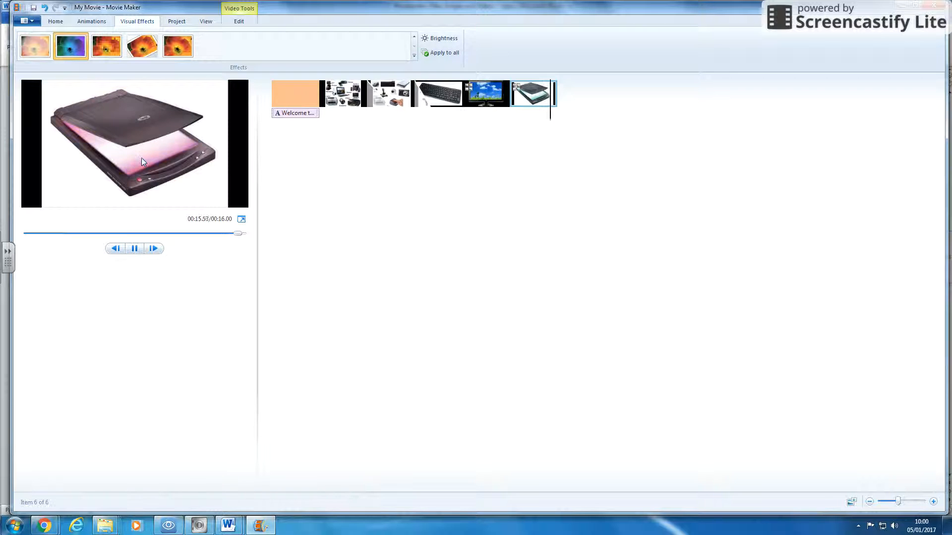
left_click_drag(243, 233, 192, 233)
left_click(135, 251)
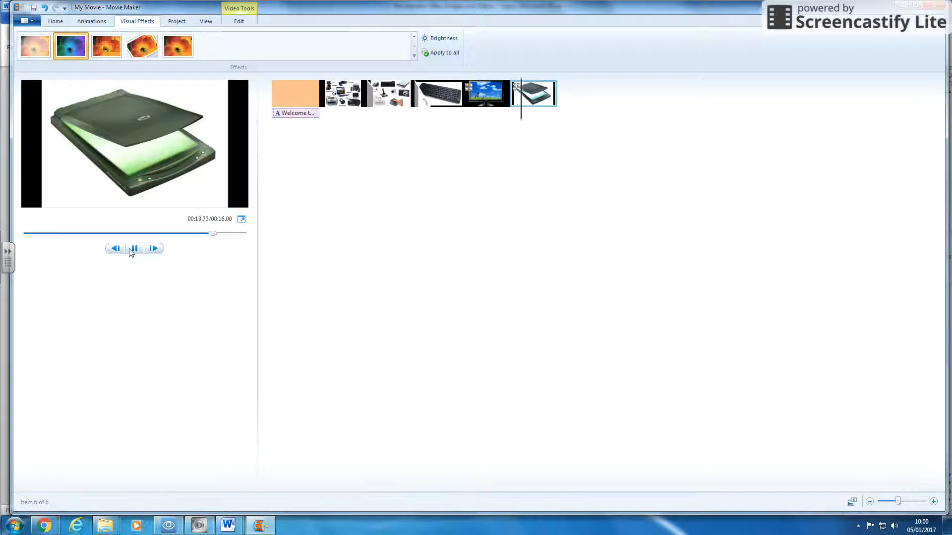
left_click(132, 251)
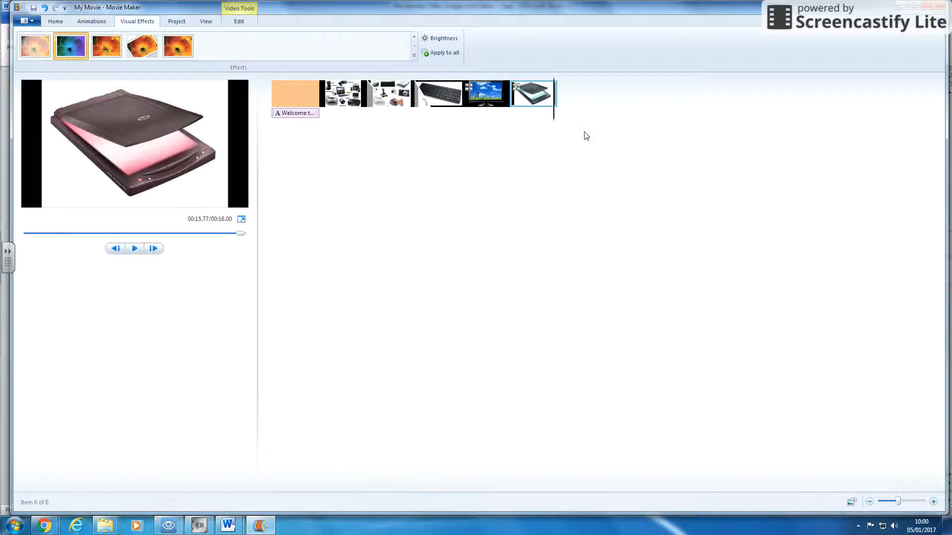
- Review the transition on the Input Devices image, the pan and zoom on the monitor image and the visual effect on the scanner image
left_click(342, 102)
left_click(243, 13)
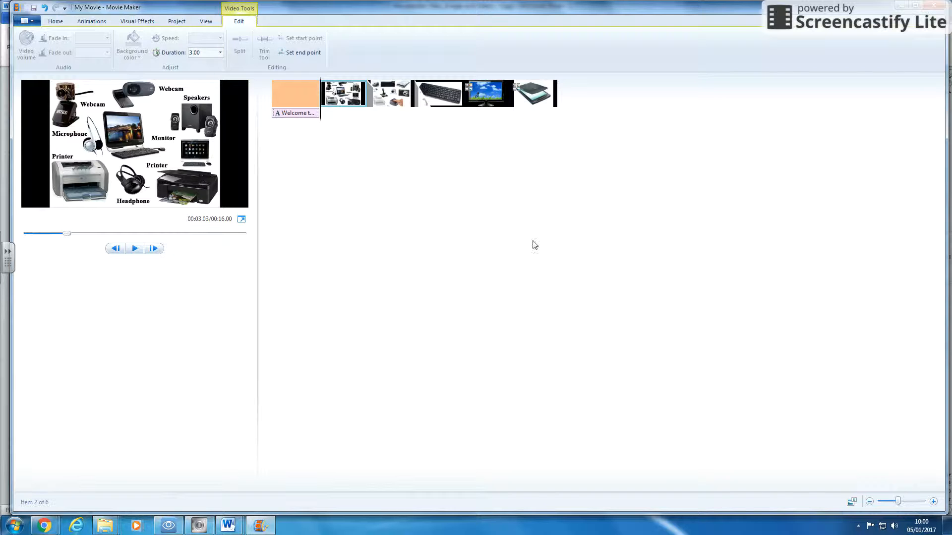
left_click(389, 105)
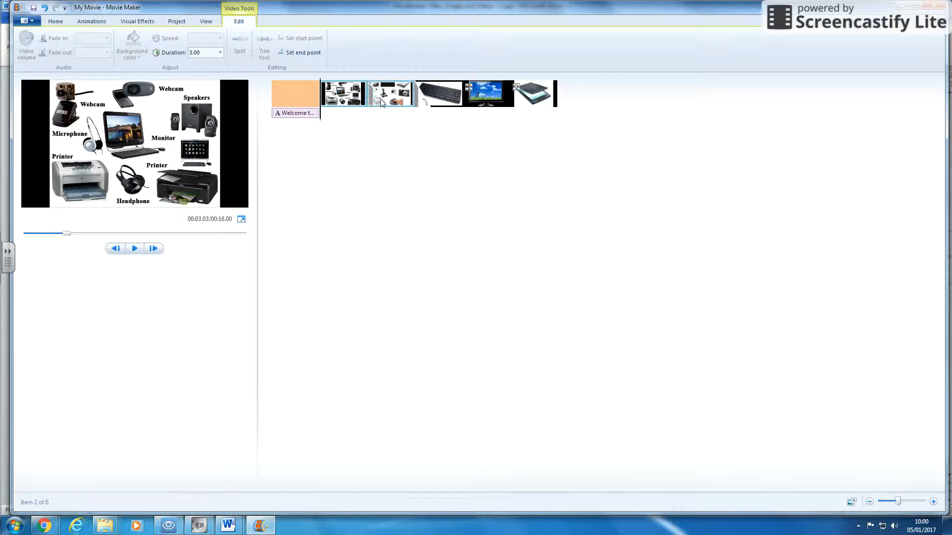
left_click(109, 22)
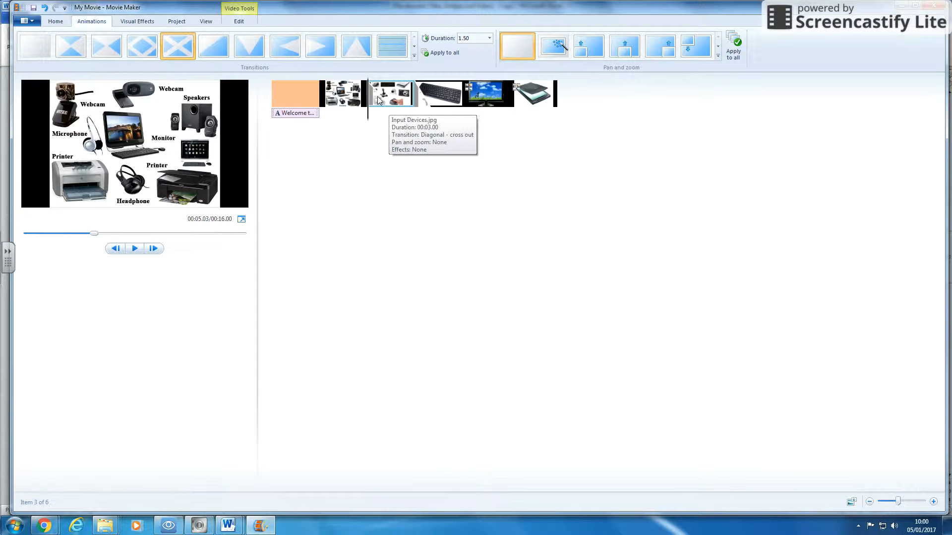
left_click(488, 102)
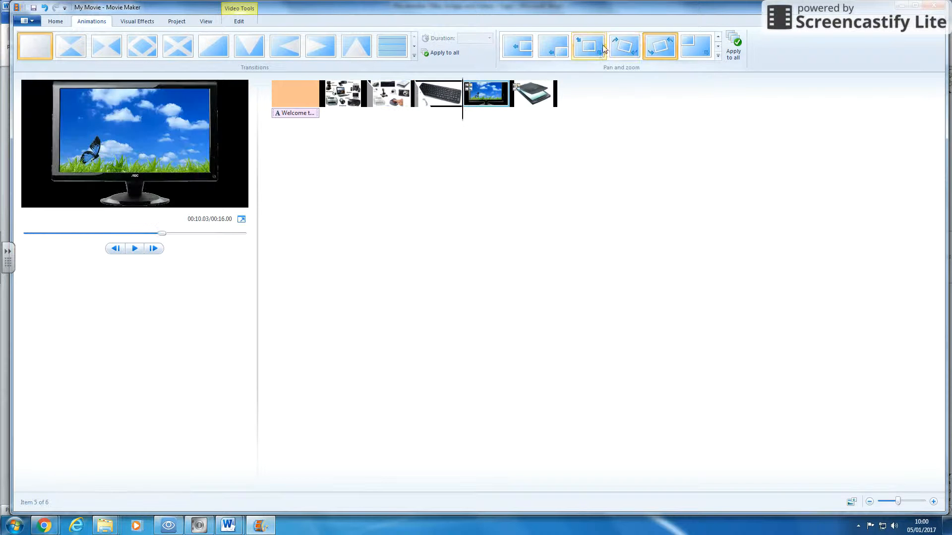
left_click(533, 97)
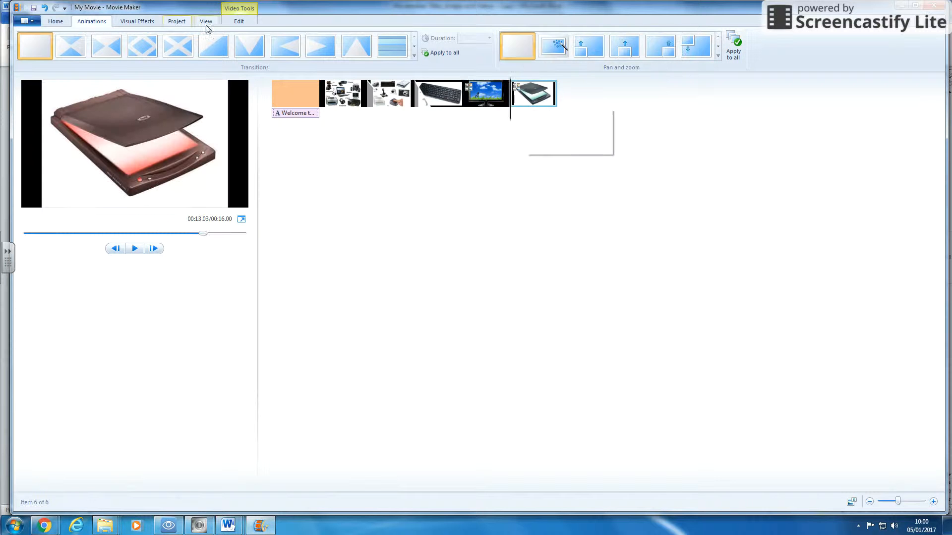
left_click(125, 23)
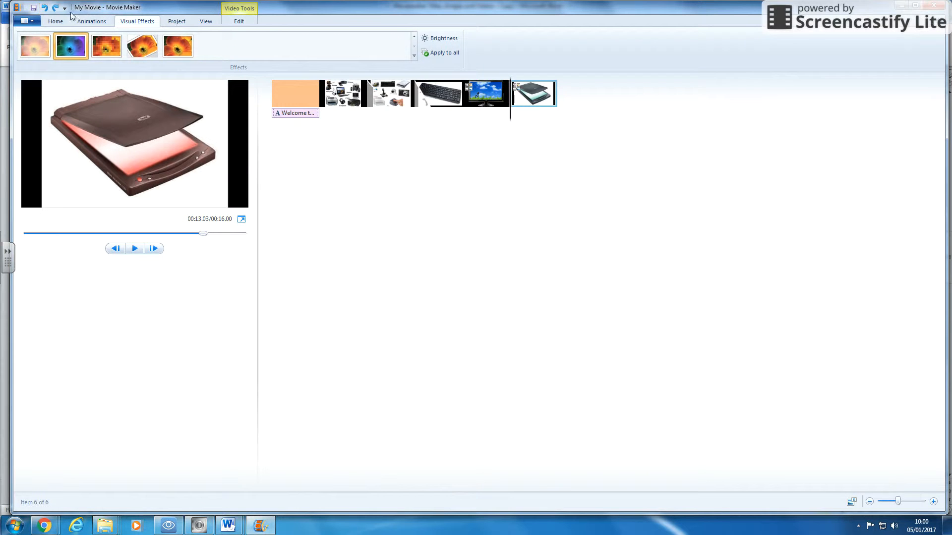
left_click(414, 56)
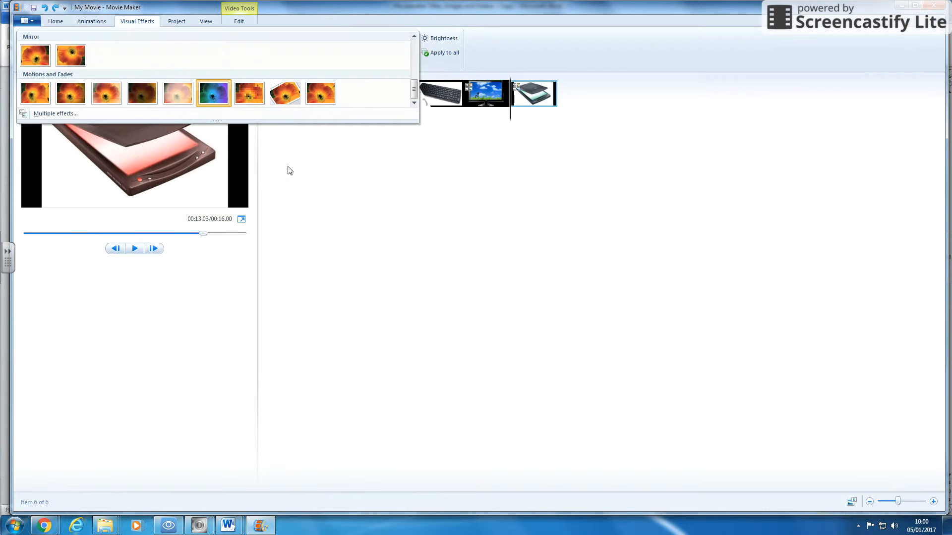
left_click(345, 421)
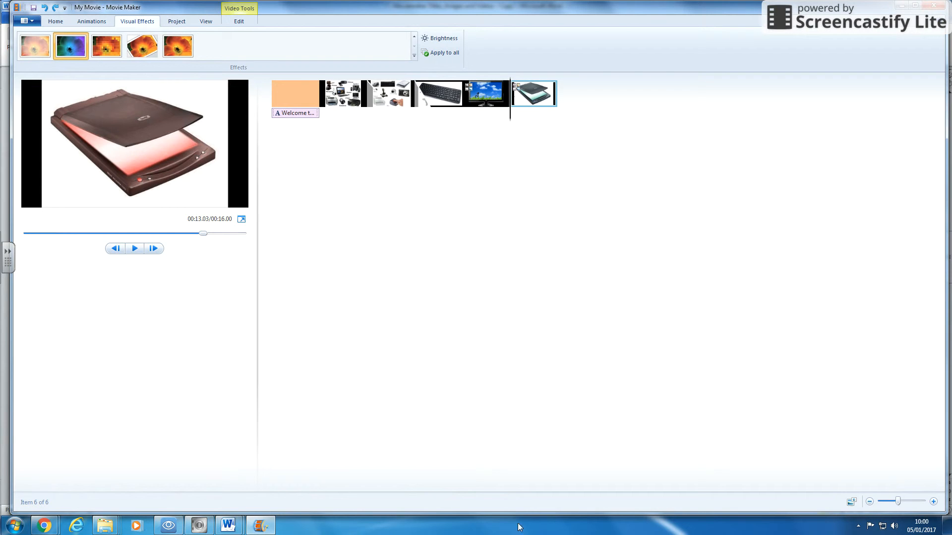